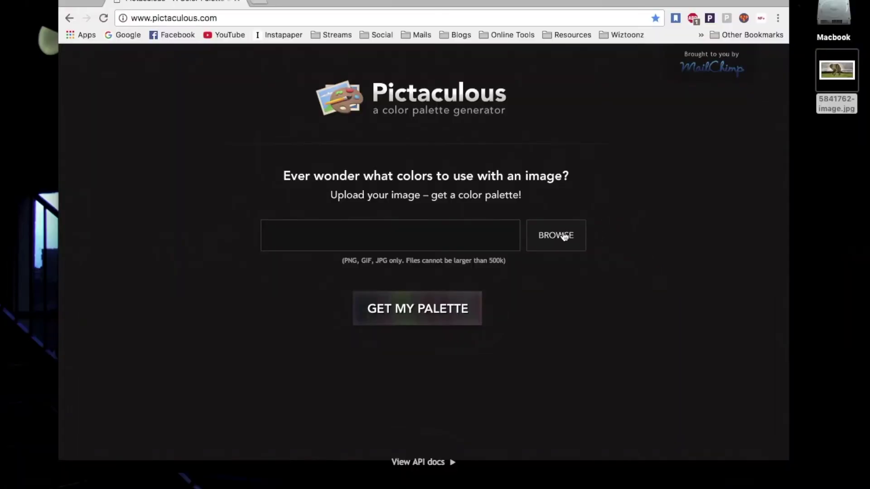
Upload 5841762-image.jpg to Pictaculous, generate its five-colour palette and save it as photoshop.aco.
{"action": "left_click", "coordinate": [565, 236]}
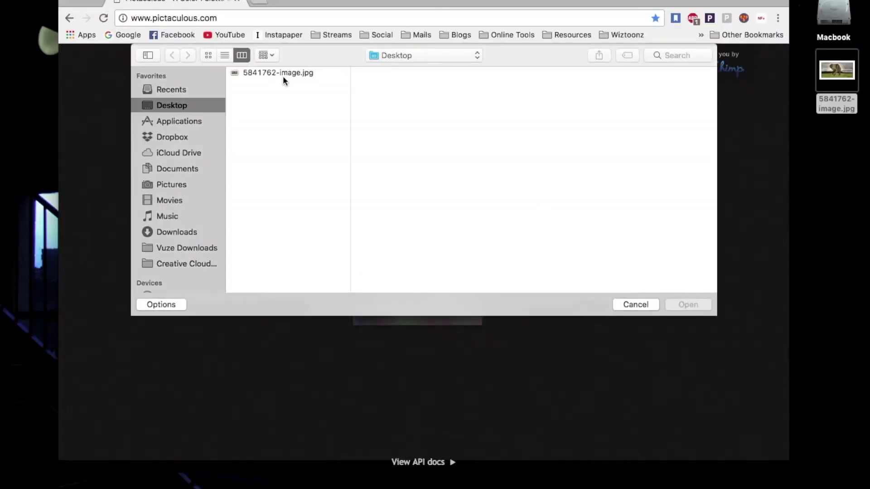
{"action": "left_click", "coordinate": [283, 75]}
{"action": "double_click", "coordinate": [283, 75]}
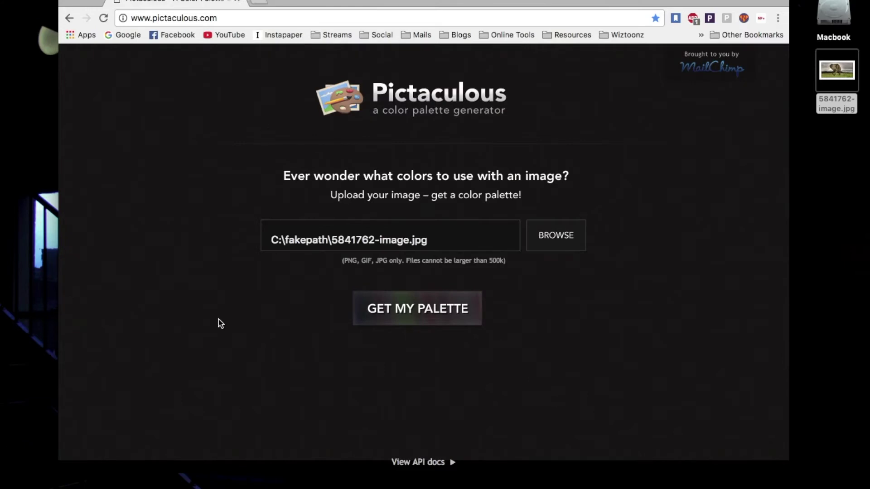
{"action": "left_click", "coordinate": [437, 321]}
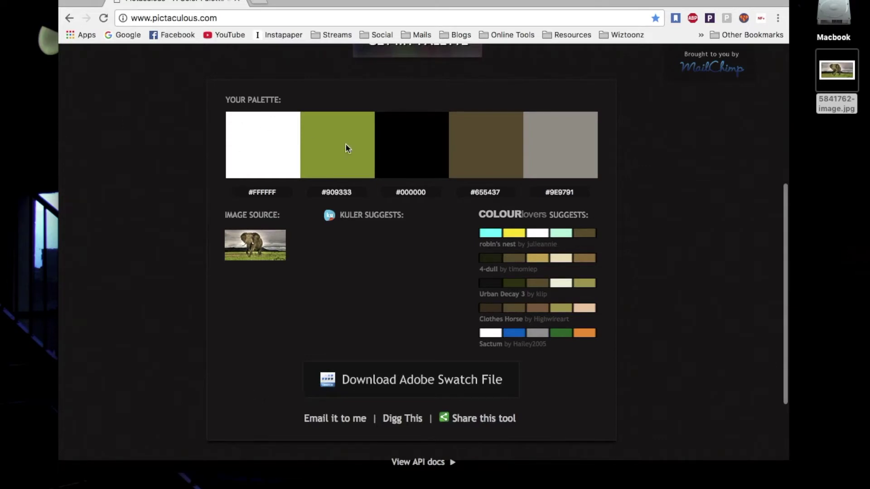
{"action": "left_click", "coordinate": [416, 386]}
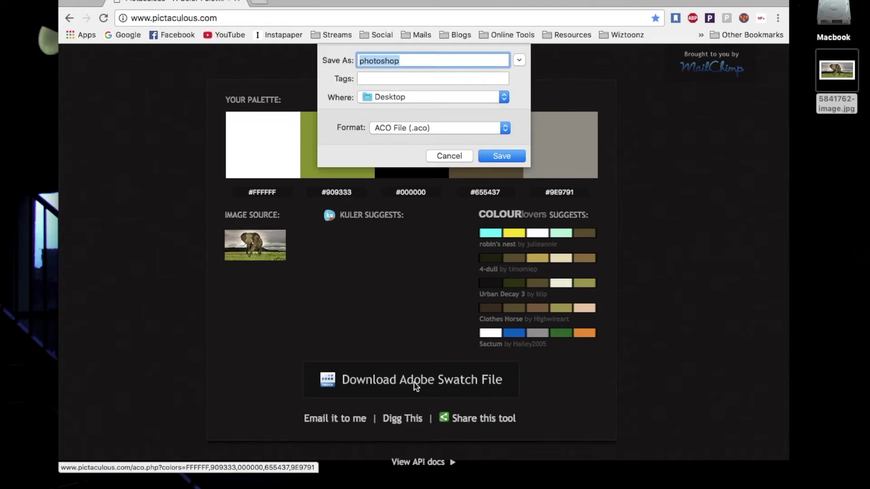
{"action": "key", "text": "Return"}
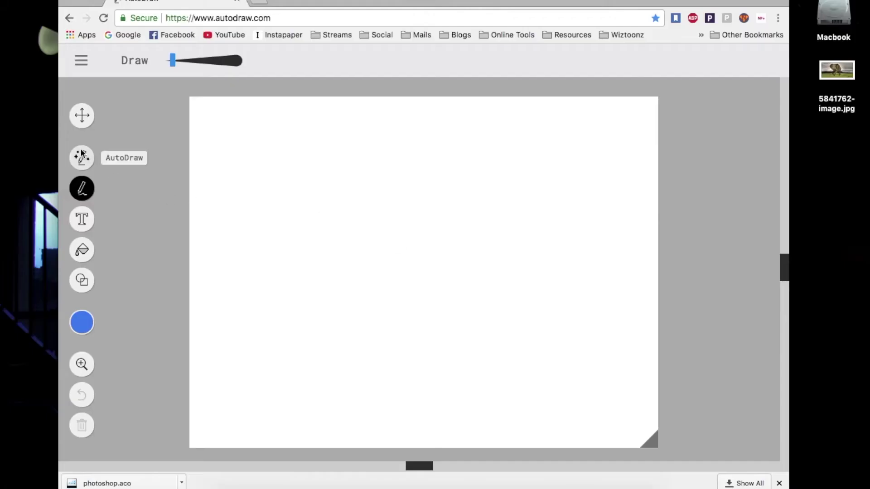
Choose the AutoDraw tool, sketch a ball, accept the basketball suggestion, then undo back to blank.
{"action": "left_click", "coordinate": [81, 156]}
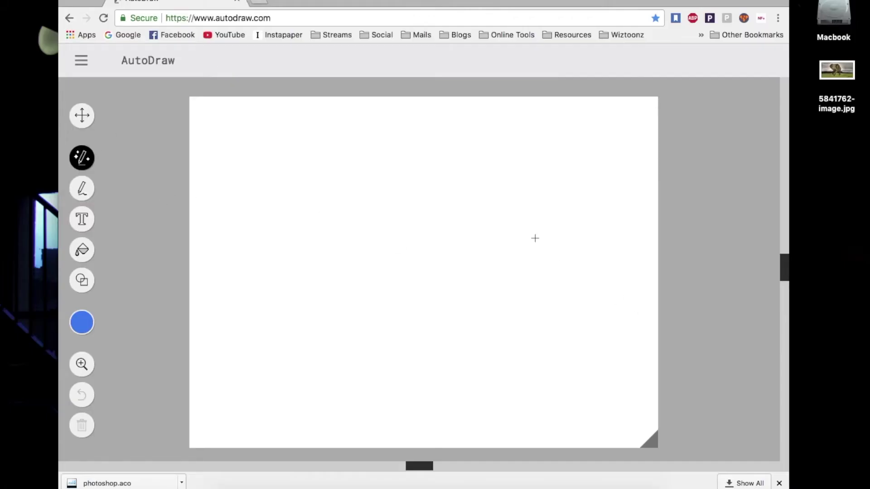
{"action": "mouse_move", "coordinate": [385, 203]}
{"action": "left_mouse_down"}
{"action": "mouse_move", "coordinate": [346, 309]}
{"action": "mouse_move", "coordinate": [434, 245]}
{"action": "mouse_move", "coordinate": [379, 196]}
{"action": "mouse_move", "coordinate": [391, 332]}
{"action": "left_mouse_up"}
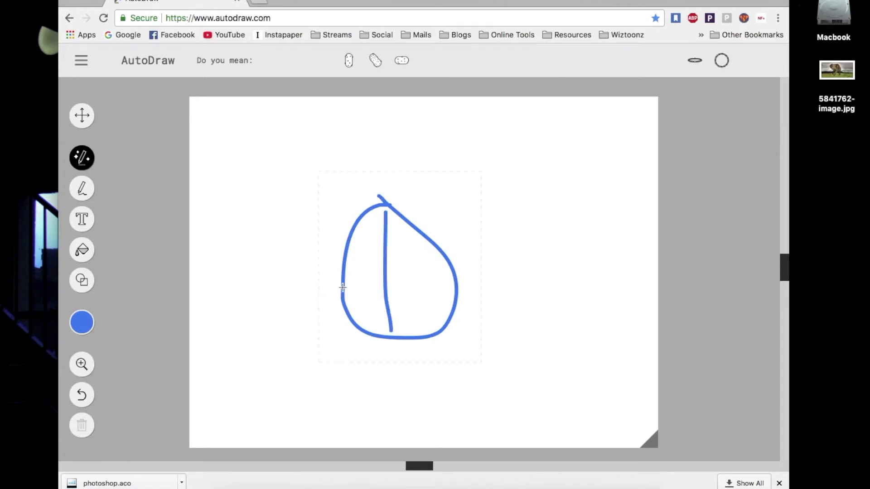
{"action": "left_click_drag", "start_coordinate": [343, 286], "coordinate": [458, 287]}
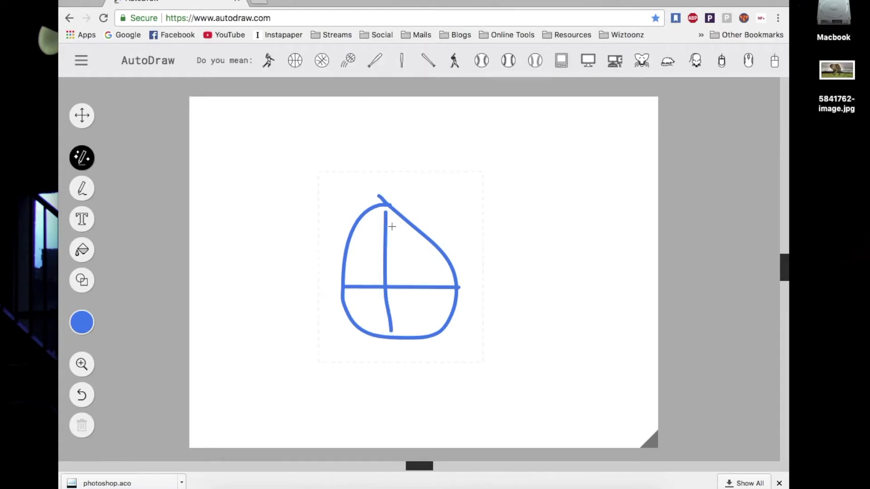
{"action": "left_click", "coordinate": [295, 61]}
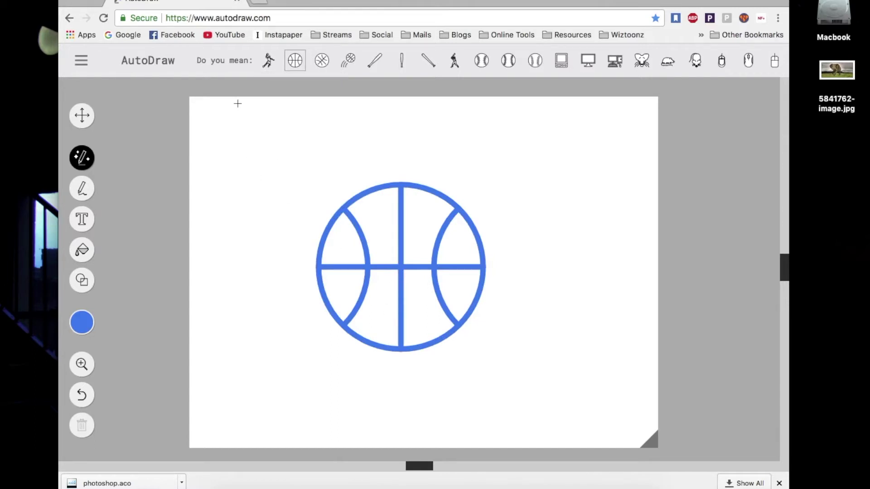
{"action": "key", "text": "super+z"}
{"action": "key", "text": "super+z"}
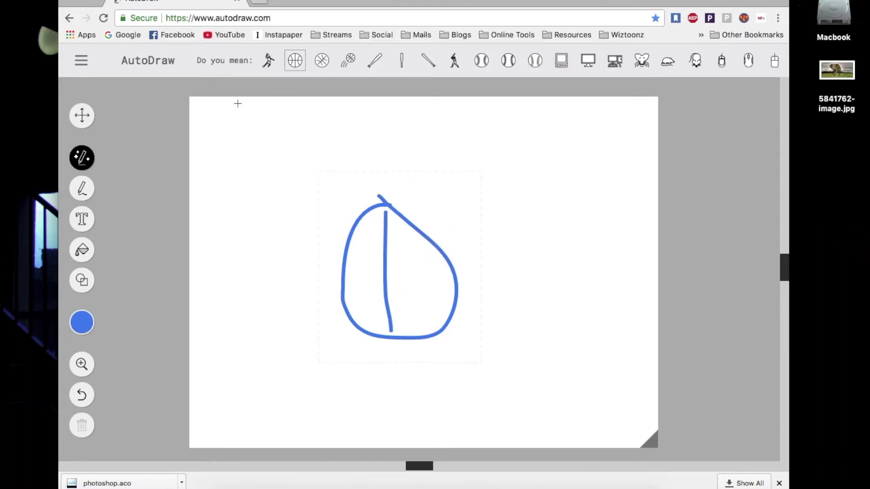
{"action": "key", "text": "super+z"}
{"action": "key", "text": "super+z"}
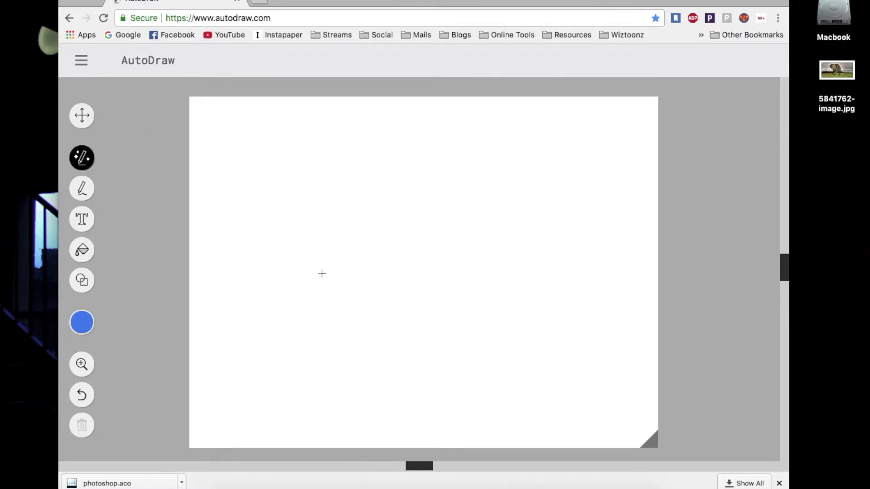
Sketch a rough bicycle and replace it with the first blue bicycle suggestion.
{"action": "mouse_move", "coordinate": [322, 273]}
{"action": "left_mouse_down"}
{"action": "mouse_move", "coordinate": [377, 286]}
{"action": "mouse_move", "coordinate": [320, 272]}
{"action": "left_mouse_up"}
{"action": "mouse_move", "coordinate": [453, 283]}
{"action": "left_mouse_down"}
{"action": "mouse_move", "coordinate": [510, 293]}
{"action": "mouse_move", "coordinate": [458, 277]}
{"action": "mouse_move", "coordinate": [453, 283]}
{"action": "left_mouse_up"}
{"action": "mouse_move", "coordinate": [348, 280]}
{"action": "left_mouse_down"}
{"action": "mouse_move", "coordinate": [386, 229]}
{"action": "mouse_move", "coordinate": [423, 253]}
{"action": "left_mouse_up"}
{"action": "mouse_move", "coordinate": [367, 252]}
{"action": "left_mouse_down"}
{"action": "mouse_move", "coordinate": [466, 258]}
{"action": "mouse_move", "coordinate": [475, 281]}
{"action": "left_mouse_up"}
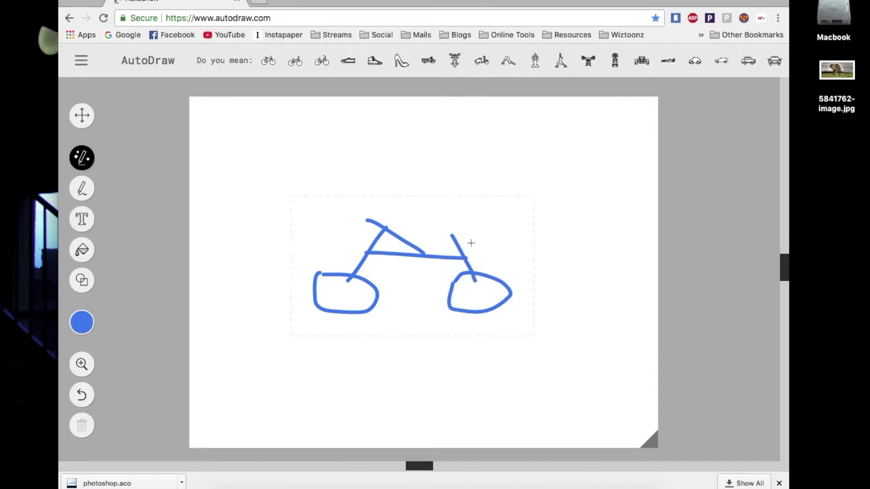
{"action": "left_click_drag", "start_coordinate": [466, 235], "coordinate": [468, 235]}
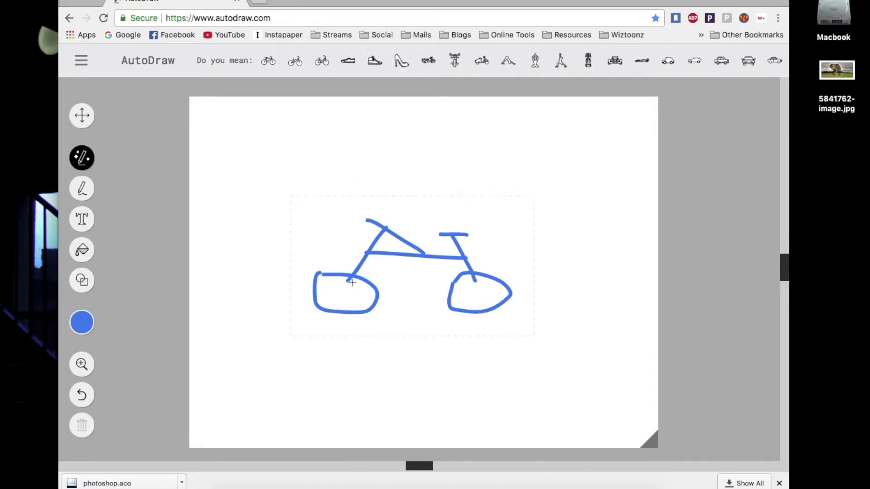
{"action": "left_click_drag", "start_coordinate": [349, 277], "coordinate": [343, 315]}
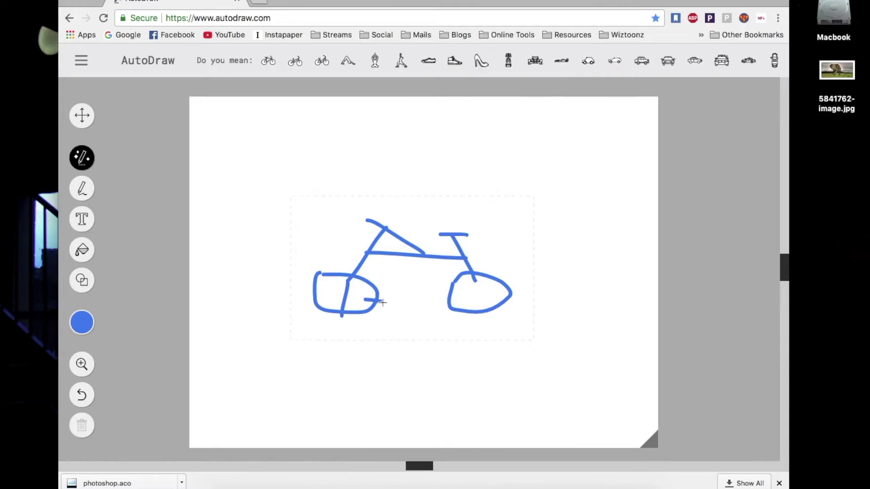
{"action": "left_click", "coordinate": [268, 61]}
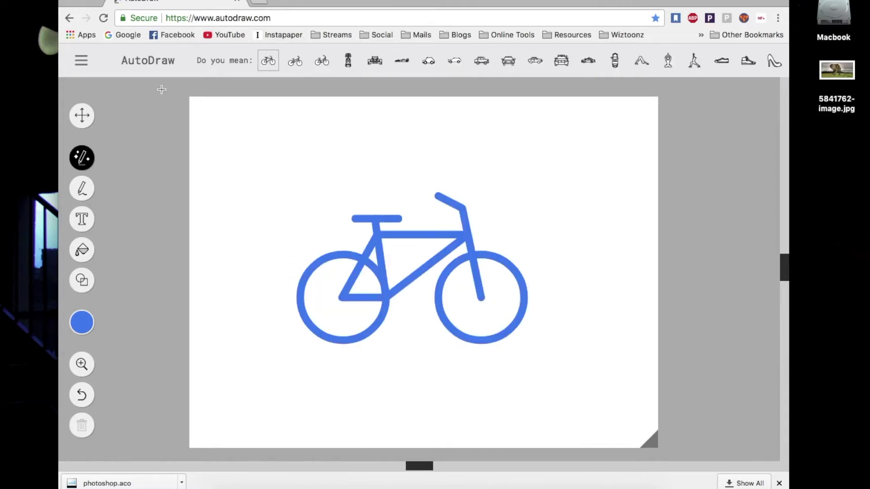
Select the bicycle drawing and drag its corner handle outward to enlarge it.
{"action": "left_click", "coordinate": [82, 116]}
{"action": "left_click", "coordinate": [424, 265]}
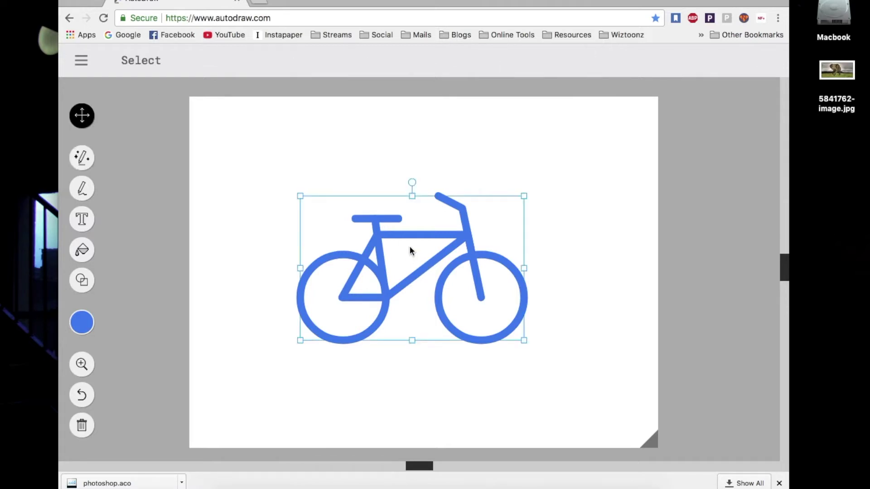
{"action": "left_click_drag", "start_coordinate": [520, 341], "coordinate": [558, 363]}
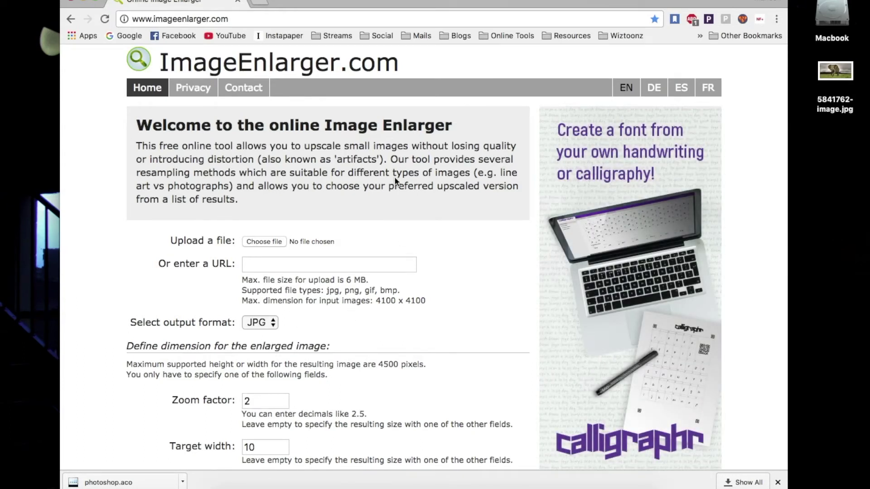
Choose 5841762-image.jpg in ImageEnlarger.com and start its zoom-factor-2 enlargement.
{"action": "left_click", "coordinate": [272, 243]}
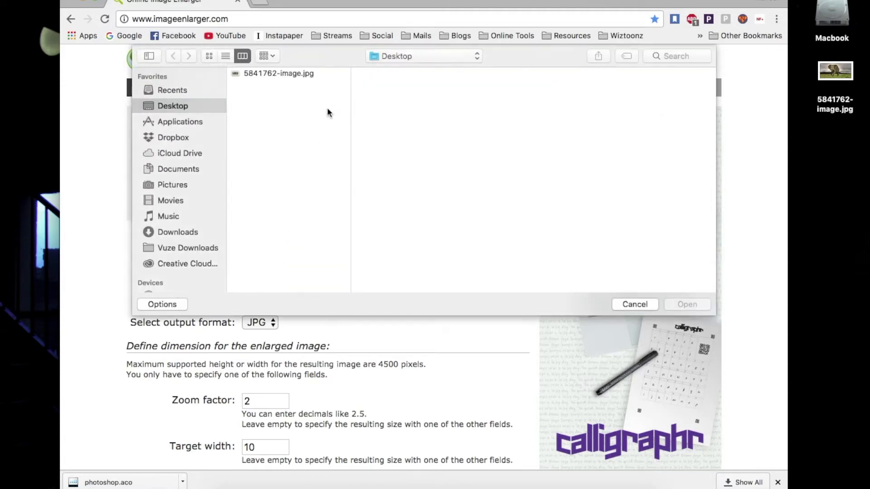
{"action": "left_click", "coordinate": [283, 73]}
{"action": "double_click", "coordinate": [287, 73]}
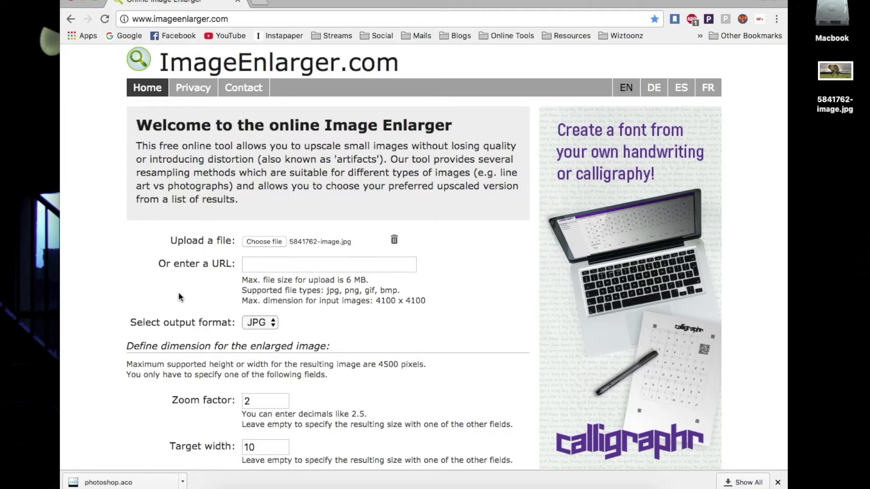
{"action": "scroll", "coordinate": [180, 289], "scroll_direction": "down", "scroll_amount": 2}
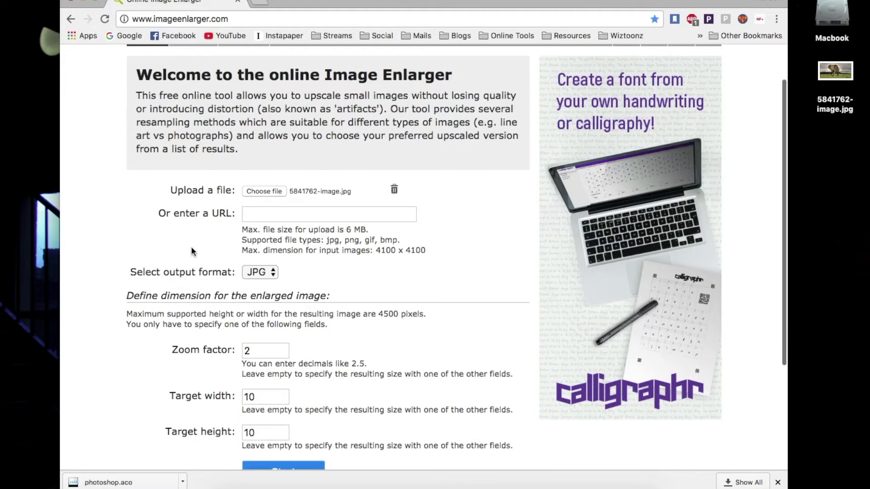
{"action": "scroll", "coordinate": [193, 252], "scroll_direction": "down", "scroll_amount": 2}
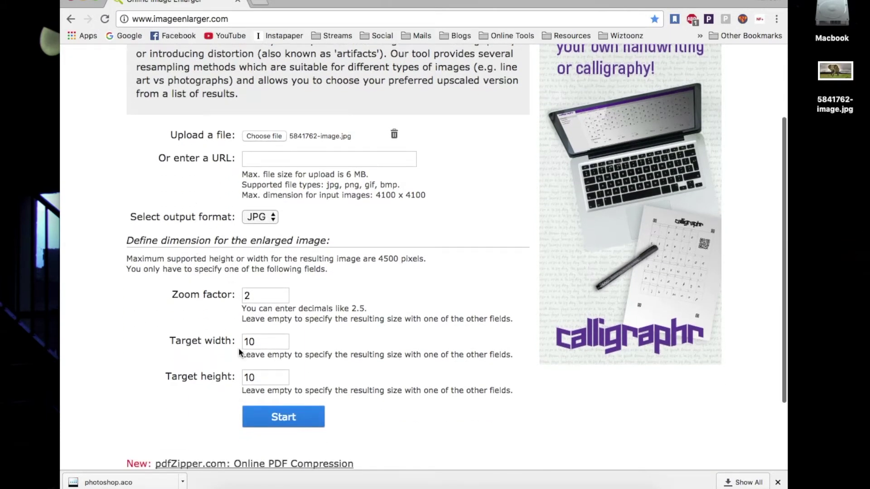
{"action": "scroll", "coordinate": [237, 375], "scroll_direction": "down", "scroll_amount": 3}
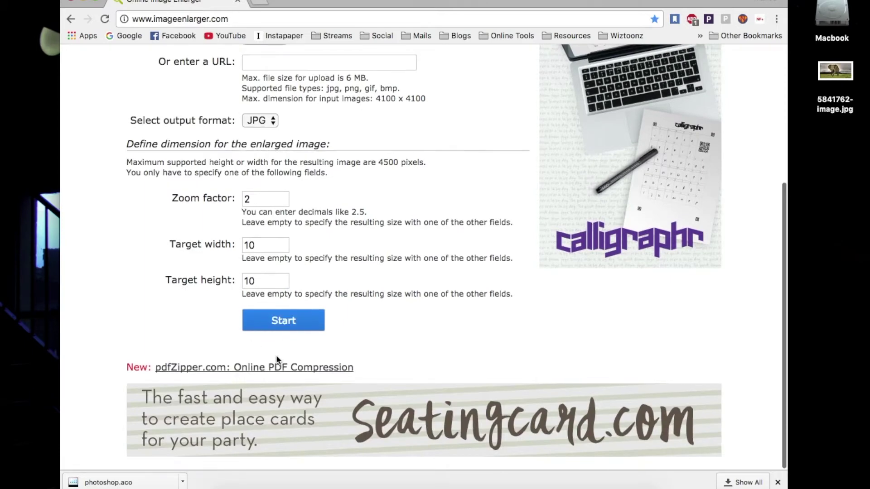
{"action": "left_click", "coordinate": [283, 344]}
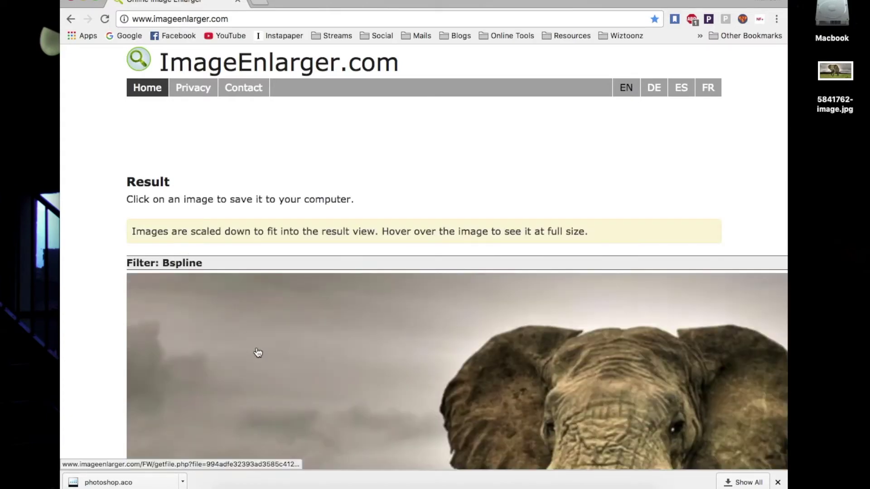
Scroll through the 2000x1000 elephant results to compare the Bspline, Lanczos3 and Mitchell outputs.
{"action": "scroll", "coordinate": [256, 351], "scroll_direction": "down", "scroll_amount": 5}
{"action": "scroll", "coordinate": [256, 351], "scroll_direction": "down", "scroll_amount": 10}
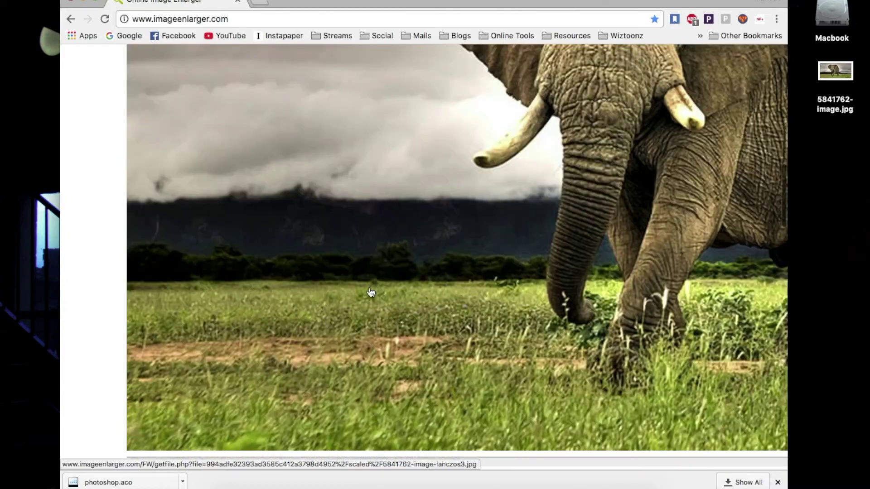
{"action": "scroll", "coordinate": [294, 215], "scroll_direction": "up", "scroll_amount": 5}
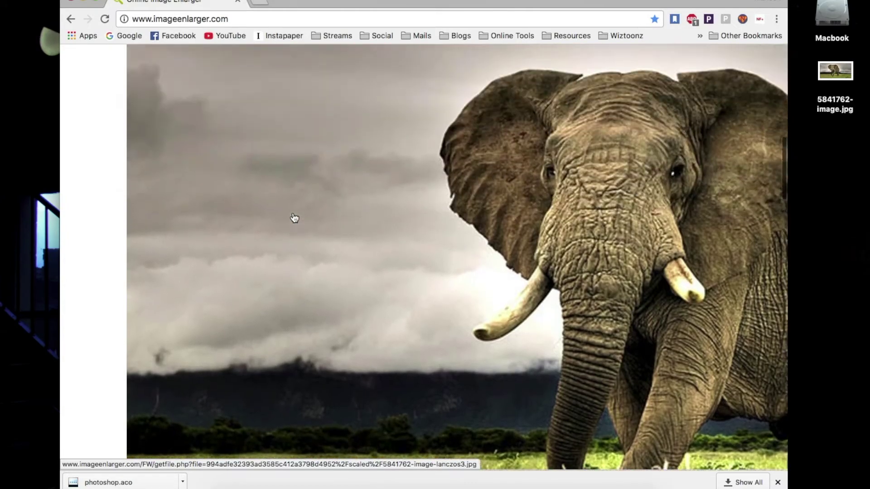
{"action": "scroll", "coordinate": [474, 214], "scroll_direction": "up", "scroll_amount": 3}
{"action": "scroll", "coordinate": [473, 213], "scroll_direction": "down", "scroll_amount": 6}
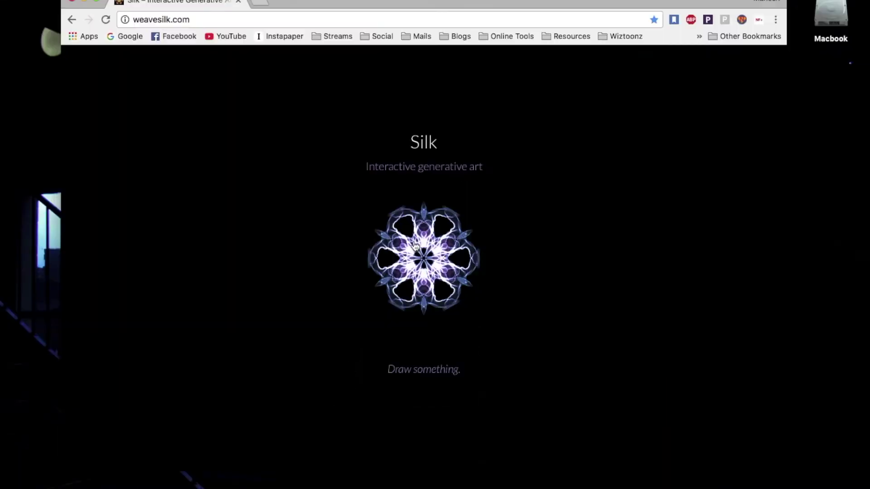
Draw and undo a cyan stroke, switch the colour to pink, then draw and undo pink strokes.
{"action": "mouse_move", "coordinate": [416, 246]}
{"action": "left_mouse_down"}
{"action": "mouse_move", "coordinate": [524, 273]}
{"action": "mouse_move", "coordinate": [307, 294]}
{"action": "mouse_move", "coordinate": [290, 313]}
{"action": "left_mouse_up"}
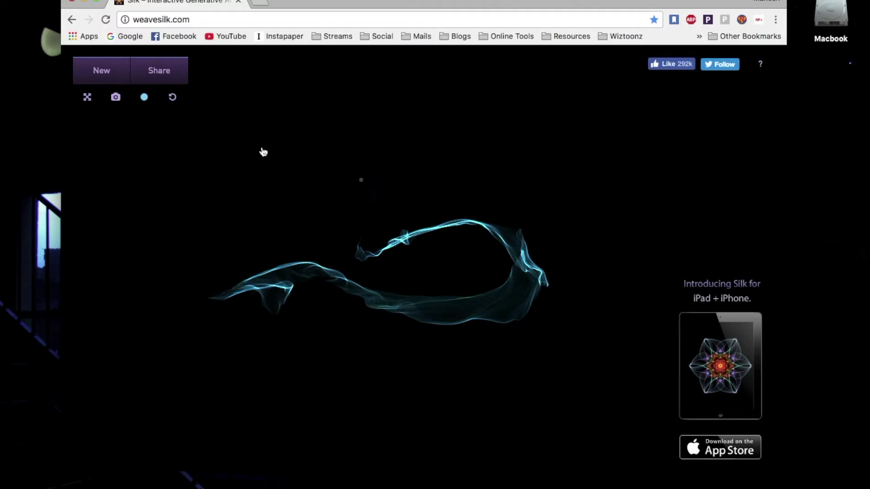
{"action": "left_click", "coordinate": [172, 97]}
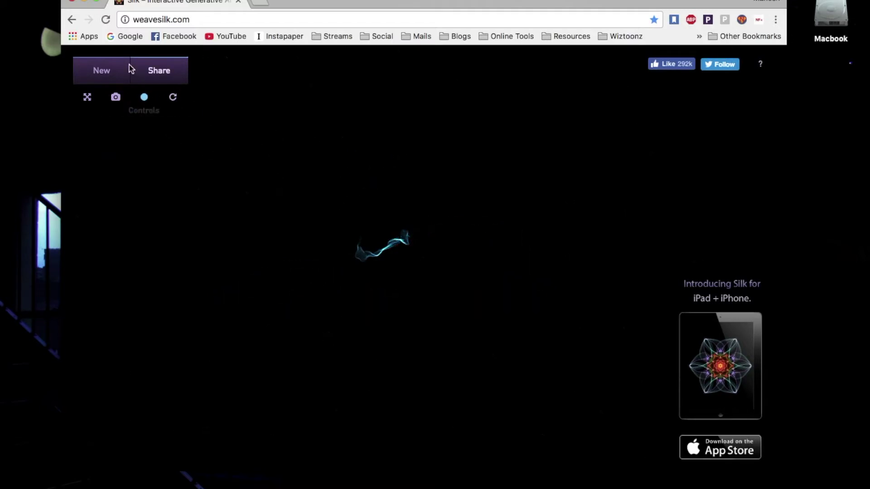
{"action": "left_click", "coordinate": [144, 97]}
{"action": "left_click", "coordinate": [114, 137]}
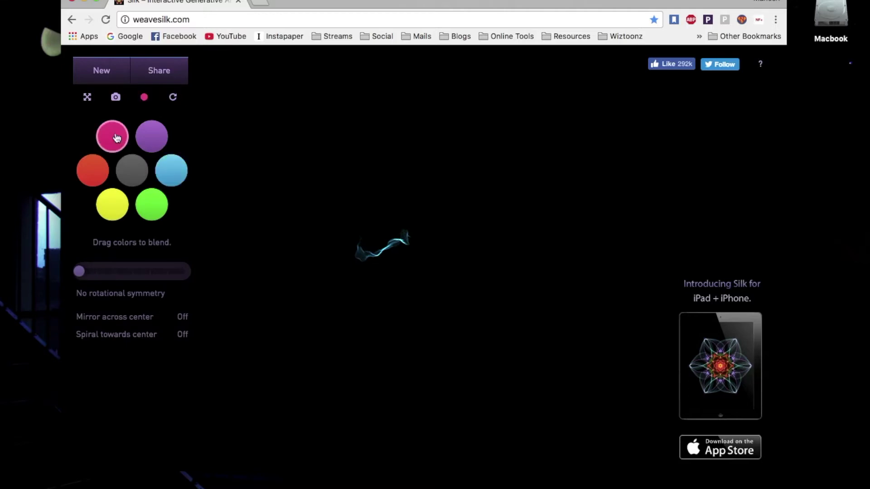
{"action": "left_click_drag", "start_coordinate": [448, 189], "coordinate": [482, 354]}
{"action": "mouse_move", "coordinate": [401, 117]}
{"action": "left_mouse_down"}
{"action": "mouse_move", "coordinate": [447, 382]}
{"action": "mouse_move", "coordinate": [450, 471]}
{"action": "left_mouse_up"}
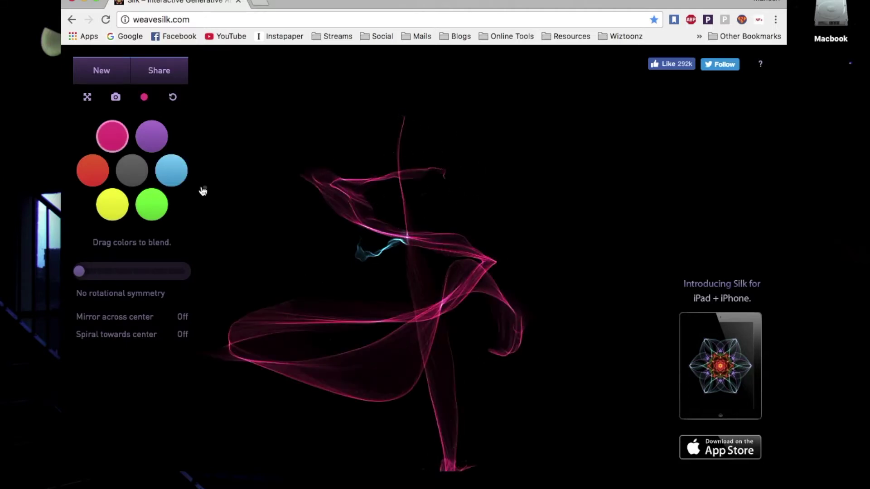
{"action": "left_click", "coordinate": [170, 99]}
Start a new canvas with mirroring on and draw mirrored pink and green strokes, undoing and redoing the green one.
{"action": "left_click", "coordinate": [101, 73]}
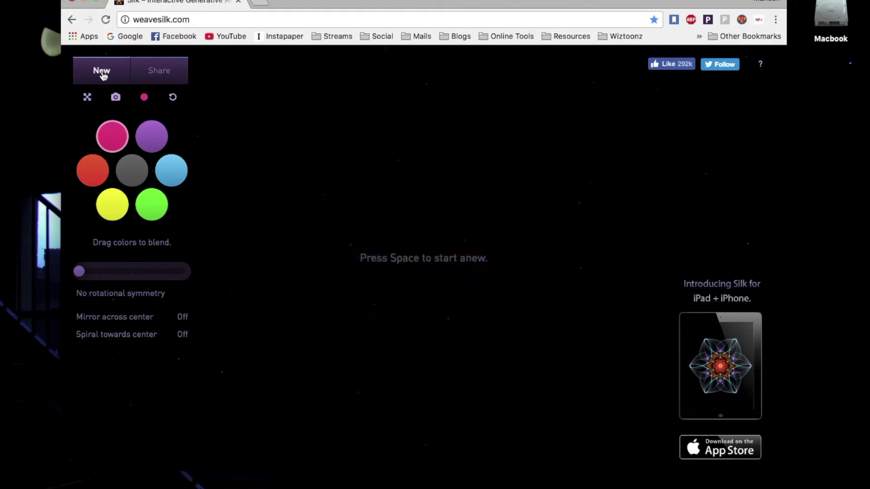
{"action": "left_click", "coordinate": [185, 321]}
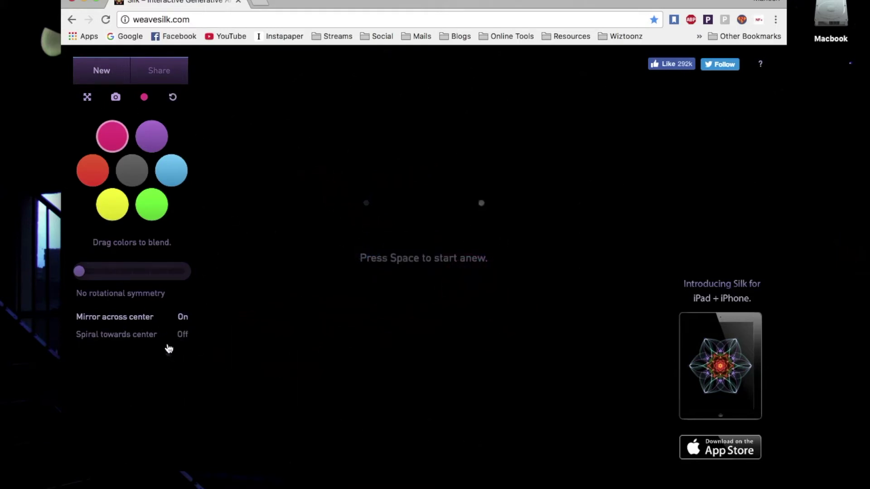
{"action": "mouse_move", "coordinate": [415, 227]}
{"action": "left_mouse_down"}
{"action": "mouse_move", "coordinate": [396, 196]}
{"action": "mouse_move", "coordinate": [332, 278]}
{"action": "mouse_move", "coordinate": [383, 361]}
{"action": "mouse_move", "coordinate": [336, 338]}
{"action": "mouse_move", "coordinate": [342, 278]}
{"action": "left_mouse_up"}
{"action": "left_click", "coordinate": [156, 224]}
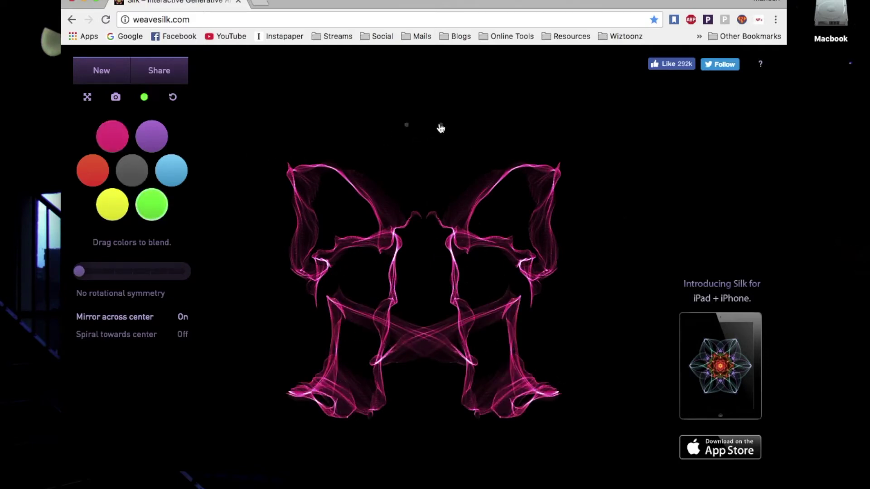
{"action": "mouse_move", "coordinate": [438, 128]}
{"action": "left_mouse_down"}
{"action": "mouse_move", "coordinate": [429, 335]}
{"action": "mouse_move", "coordinate": [416, 270]}
{"action": "mouse_move", "coordinate": [334, 258]}
{"action": "mouse_move", "coordinate": [470, 243]}
{"action": "left_mouse_up"}
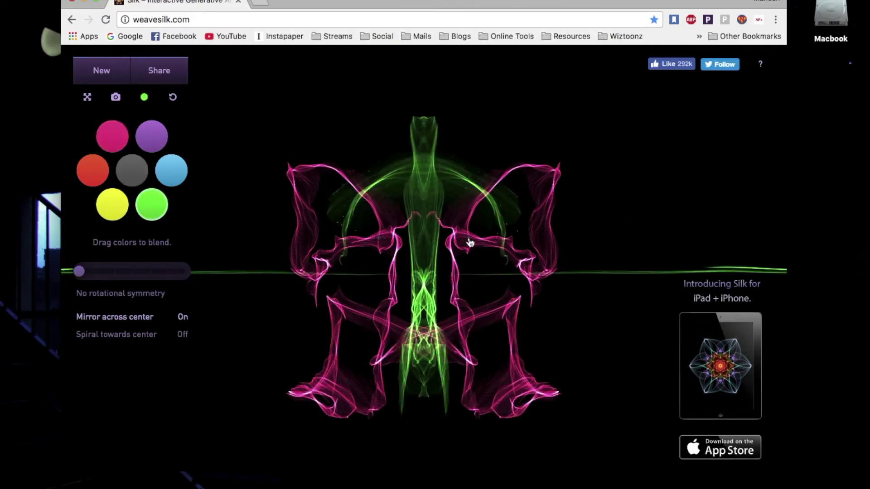
{"action": "left_click", "coordinate": [172, 98]}
{"action": "left_click", "coordinate": [172, 97]}
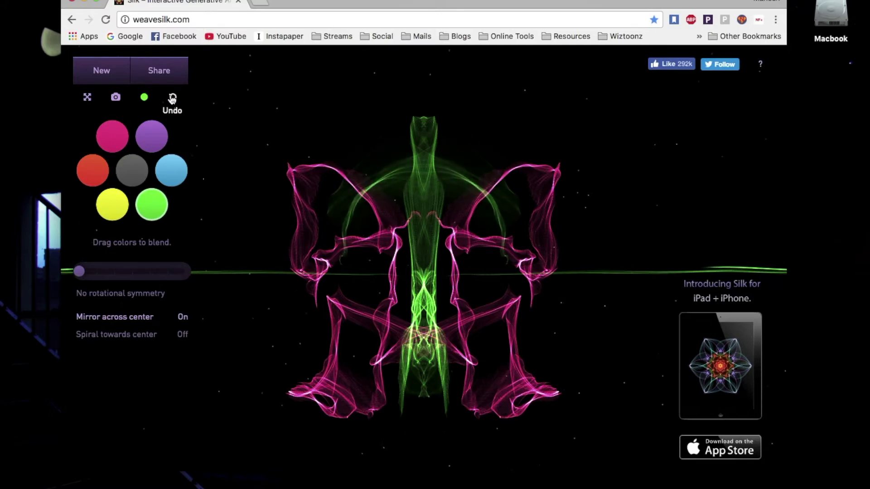
Clear the canvas, pick yellow, turn mirroring off, undo a test stroke and set 4-fold symmetry.
{"action": "left_click", "coordinate": [97, 72]}
{"action": "left_click", "coordinate": [104, 214]}
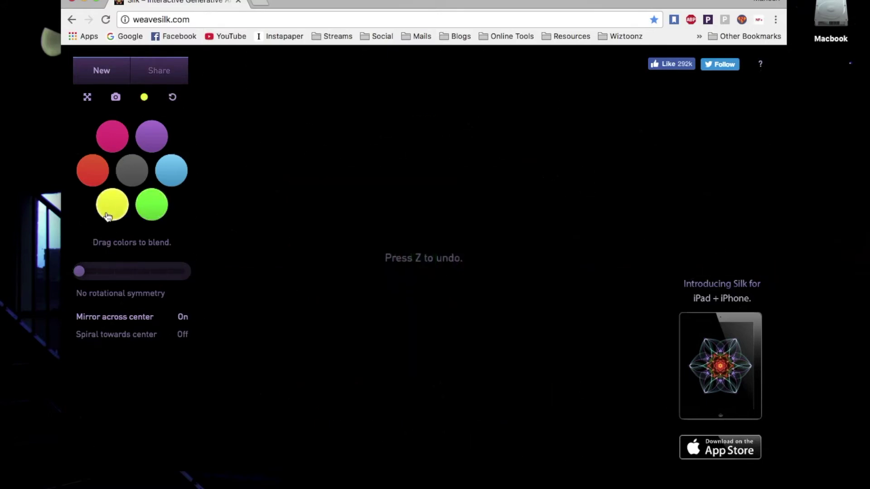
{"action": "left_click", "coordinate": [183, 319]}
{"action": "mouse_move", "coordinate": [472, 136]}
{"action": "left_mouse_down"}
{"action": "mouse_move", "coordinate": [418, 370]}
{"action": "mouse_move", "coordinate": [540, 359]}
{"action": "left_mouse_up"}
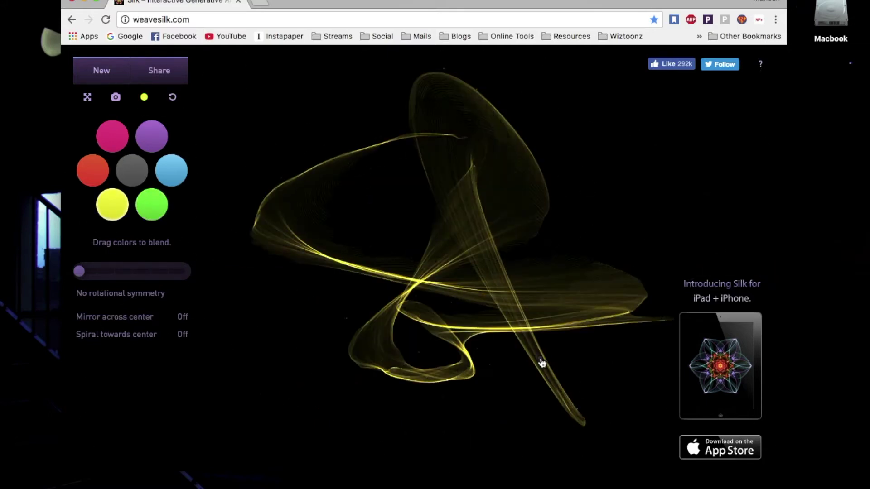
{"action": "left_click", "coordinate": [173, 98]}
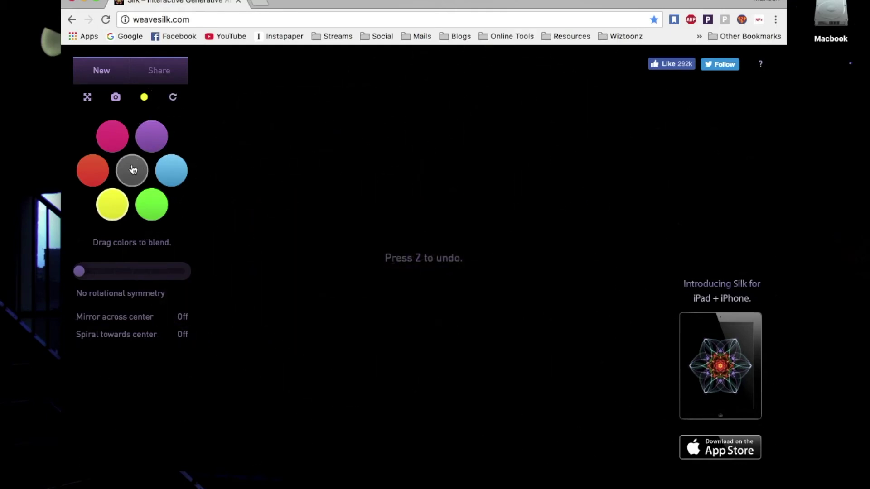
{"action": "left_click_drag", "start_coordinate": [81, 271], "coordinate": [132, 272]}
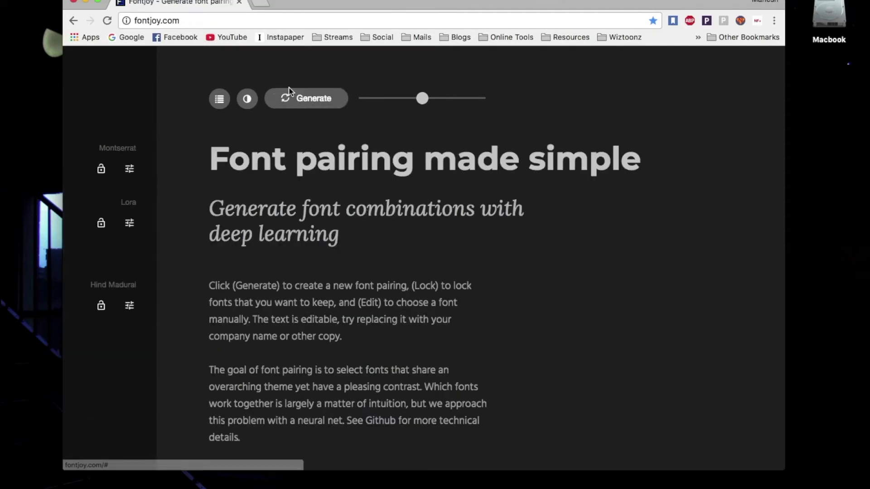
Nudge the contrast slider toward similarity and generate until Text Me One, Maitree and Merriweather Sans appear.
{"action": "mouse_move", "coordinate": [423, 100]}
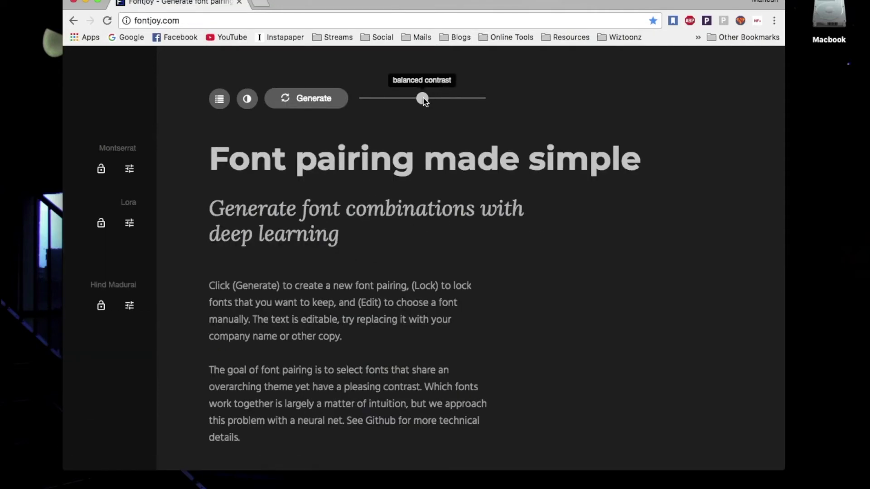
{"action": "left_click_drag", "start_coordinate": [423, 100], "coordinate": [438, 98]}
{"action": "left_click", "coordinate": [324, 100]}
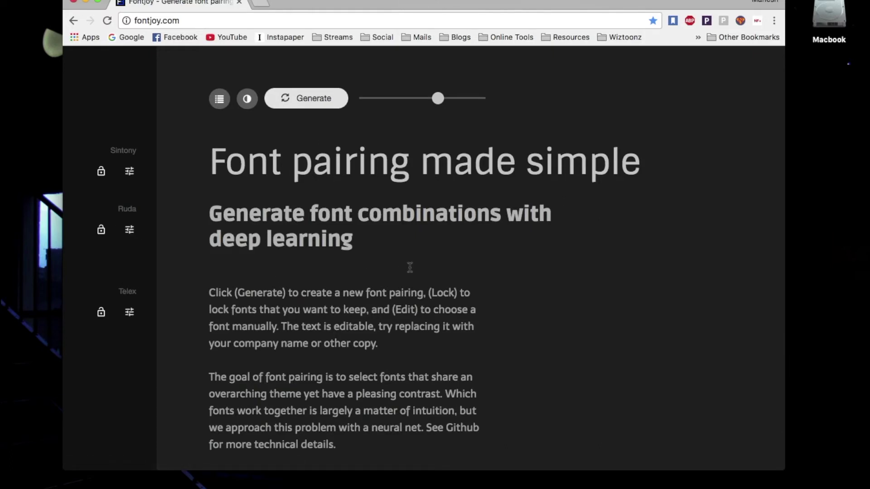
{"action": "left_click", "coordinate": [280, 105]}
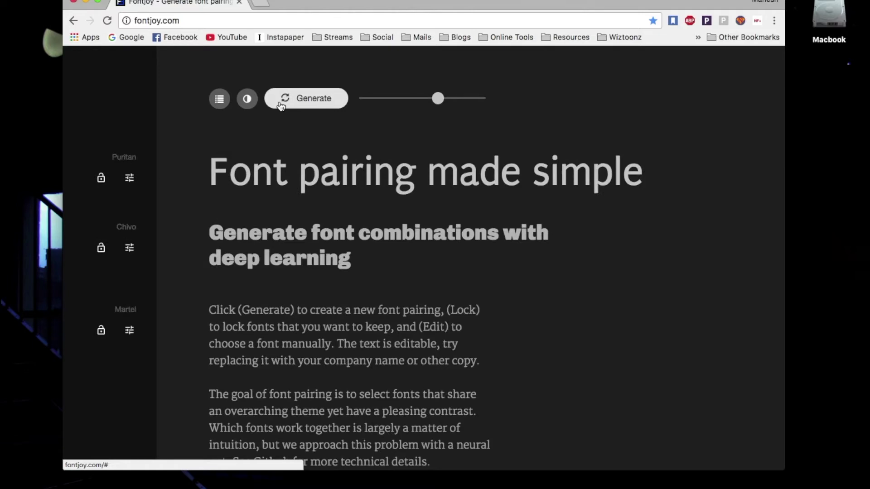
{"action": "left_click", "coordinate": [281, 106]}
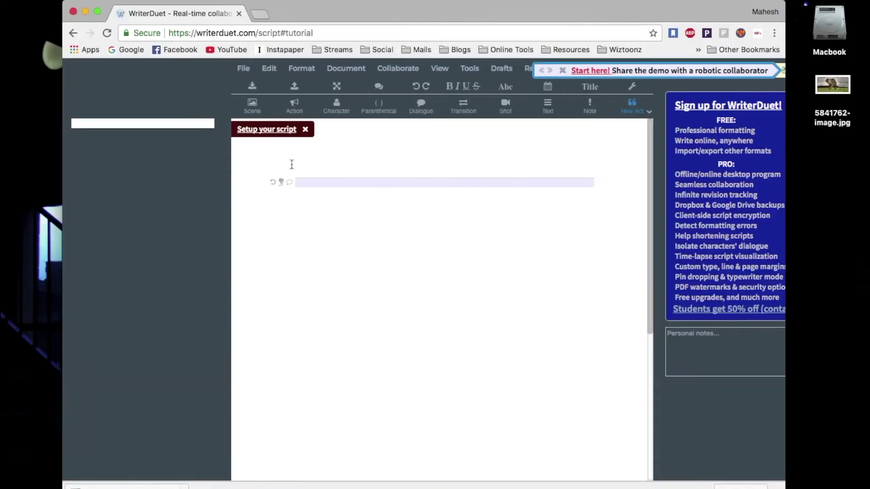
Enter the scene heading EXT. SUMMER'S HOME using the EXT. autocomplete.
{"action": "type", "text": "E"}
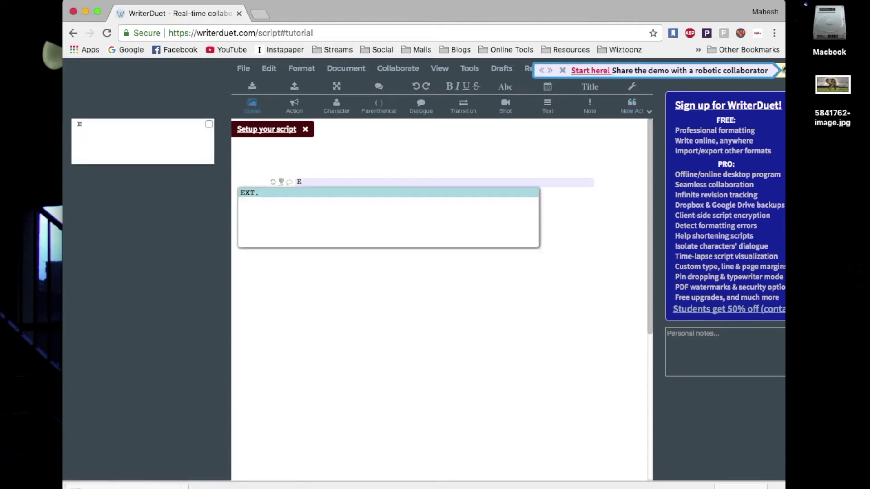
{"action": "left_click", "coordinate": [264, 195]}
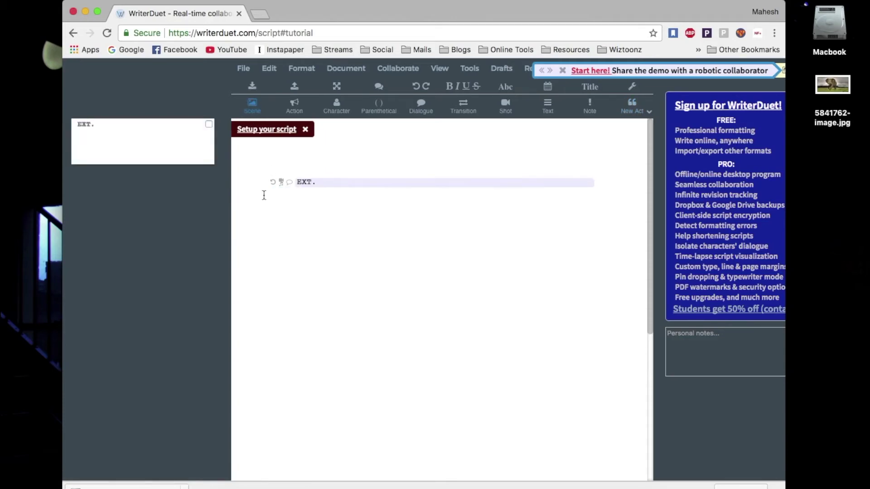
{"action": "type", "text": "SUMMER'S HOME"}
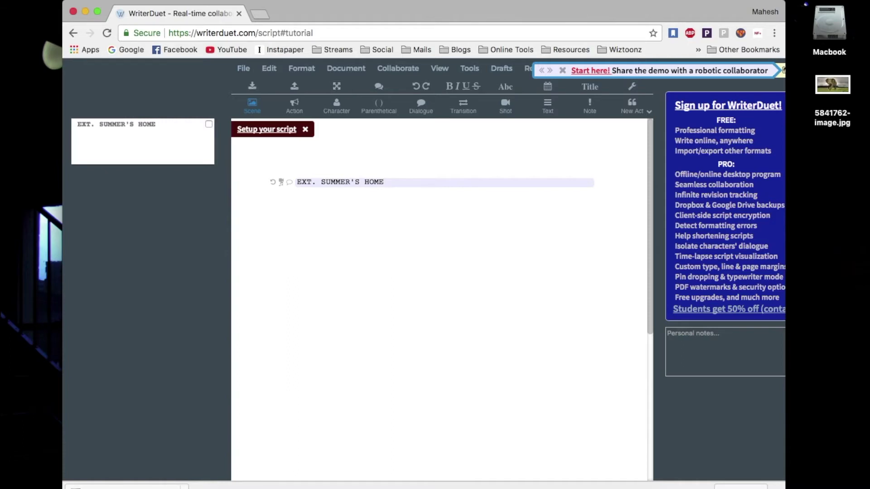
{"action": "key", "text": "Return"}
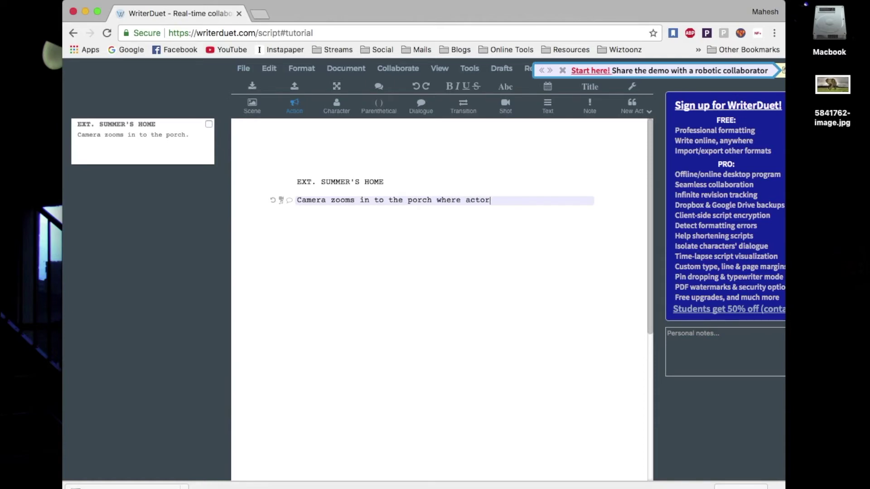
Add the porch action line ending 'ters are talking.' and a character line for JOHN.
{"action": "type", "text": "the char"}
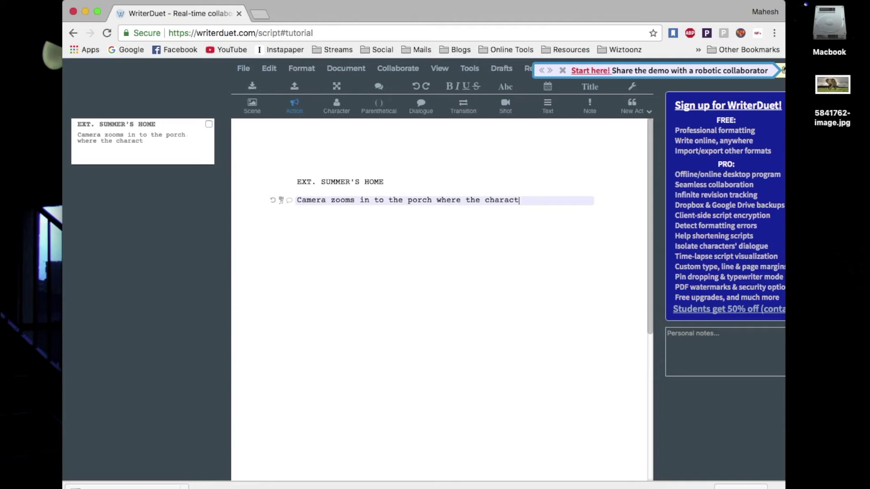
{"action": "type", "text": "ers are talking."}
{"action": "key", "text": "Return"}
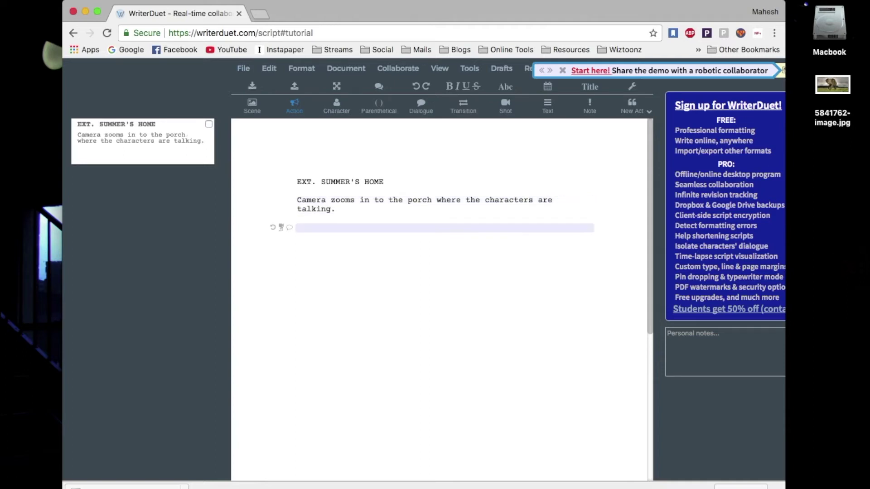
{"action": "left_click", "coordinate": [337, 107]}
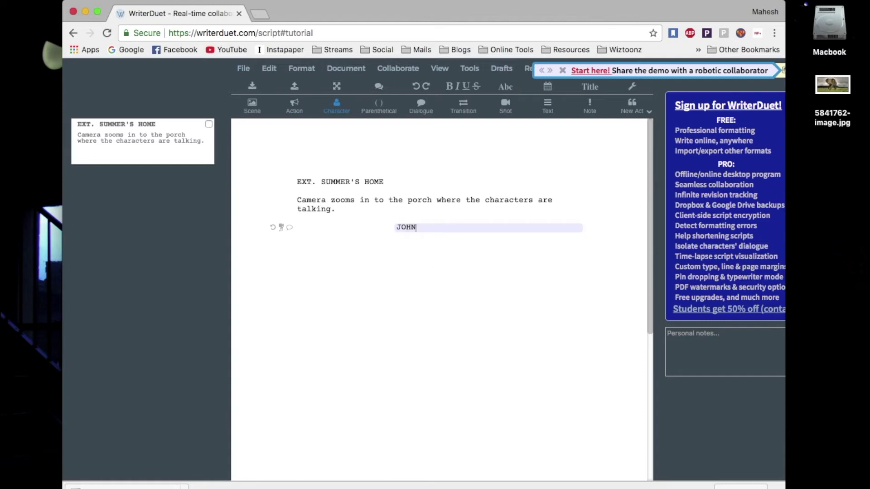
{"action": "key", "text": "Return"}
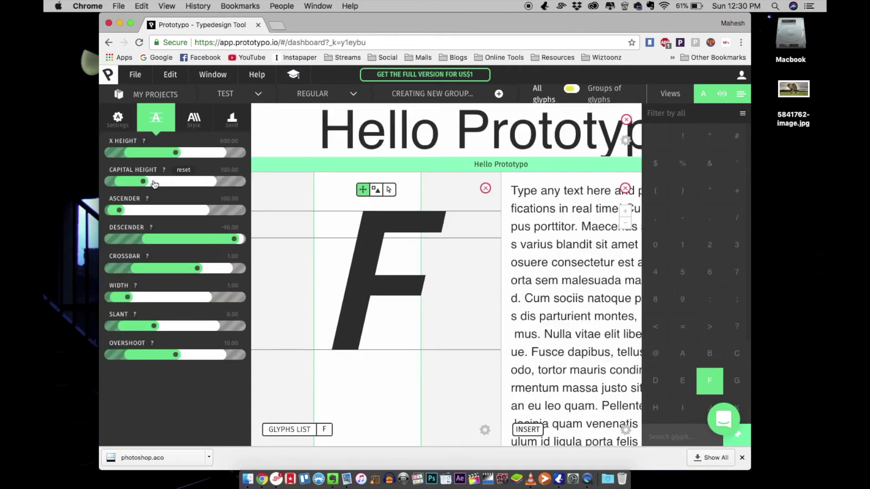
Raise capital height to 120 and ascender to about 243, add slant, and drag the F's bar end.
{"action": "left_click_drag", "start_coordinate": [144, 183], "coordinate": [148, 183]}
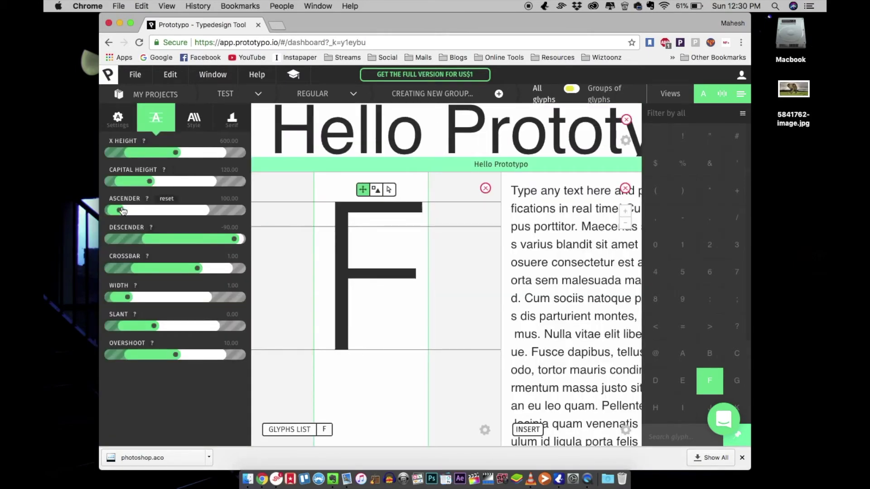
{"action": "left_click_drag", "start_coordinate": [123, 211], "coordinate": [143, 212]}
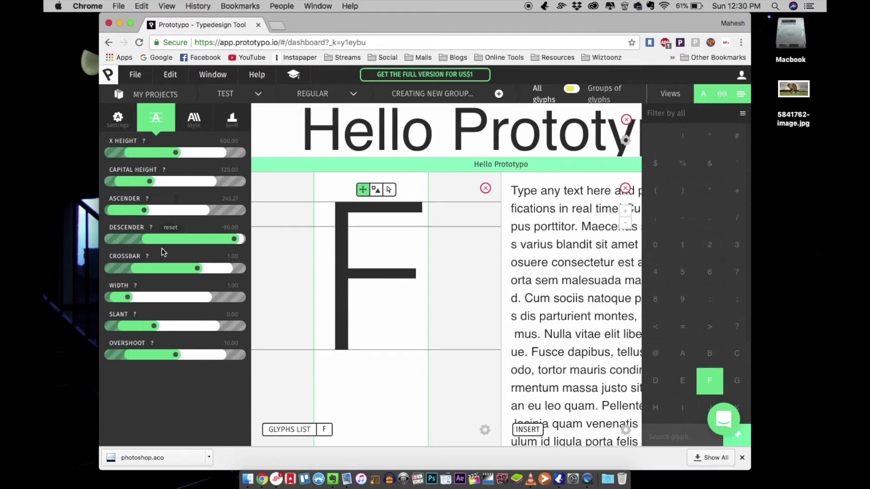
{"action": "left_click_drag", "start_coordinate": [157, 325], "coordinate": [172, 328]}
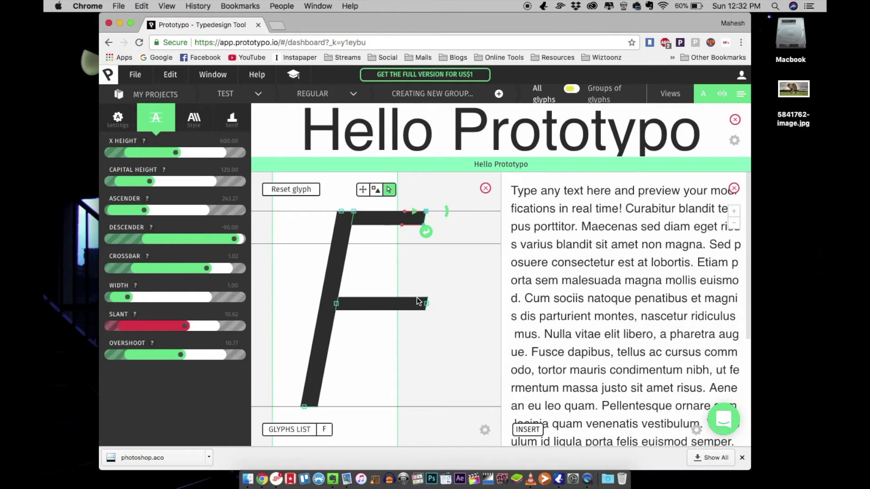
{"action": "left_click_drag", "start_coordinate": [428, 307], "coordinate": [393, 310]}
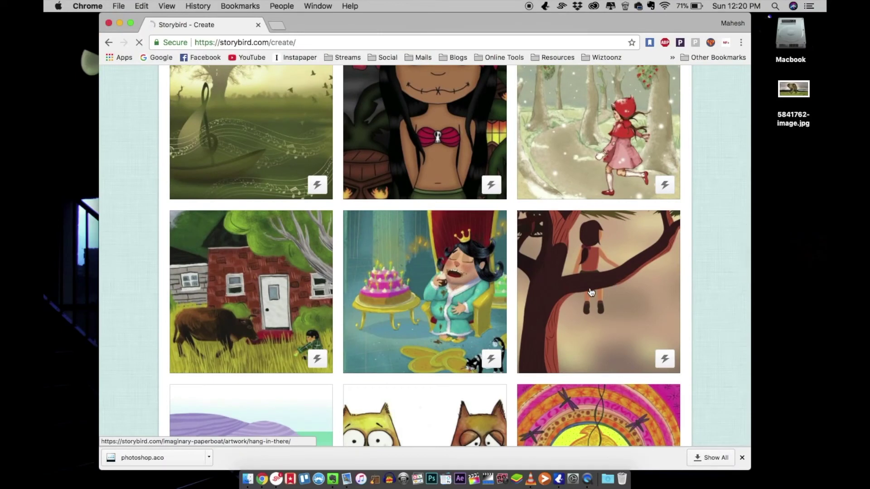
Open the Hang In There artwork and bring up its story-type choices under Use this Art.
{"action": "left_click", "coordinate": [591, 292]}
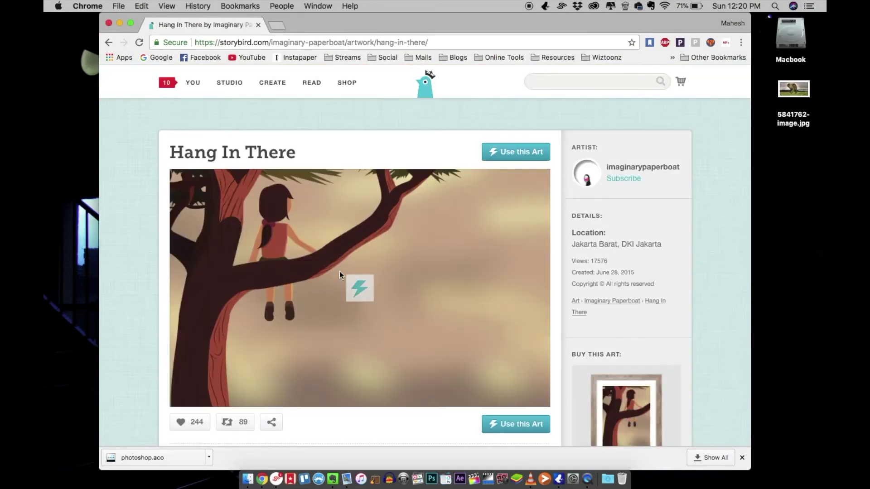
{"action": "left_click", "coordinate": [517, 154]}
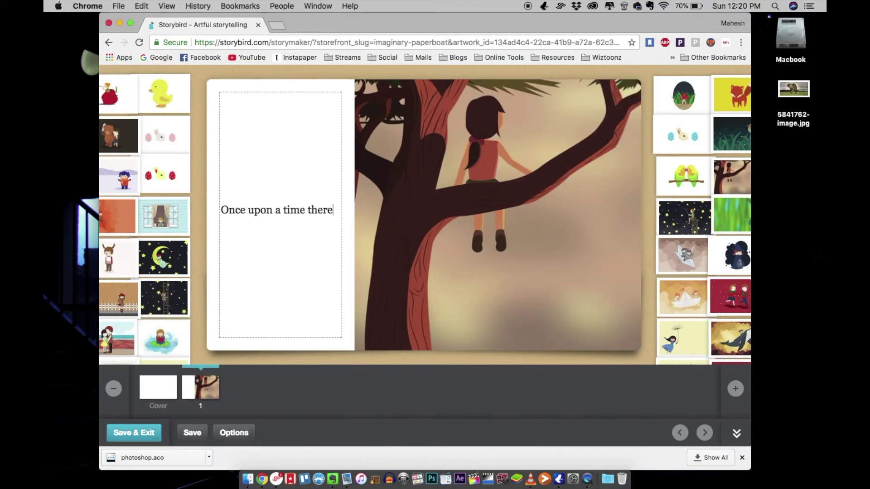
Add the opening page text, then swap the duck illustration for the dandelion girl artwork.
{"action": "type", "text": "ere lived a"}
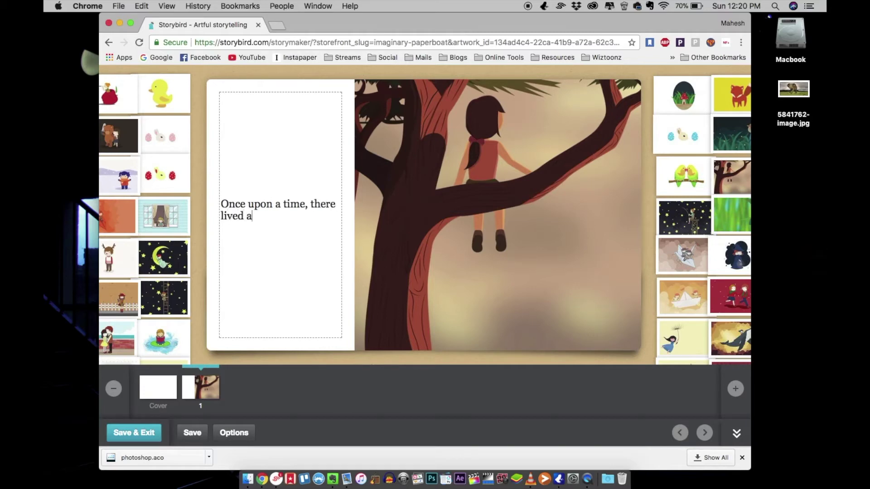
{"action": "type", "text": "ed Nancy."}
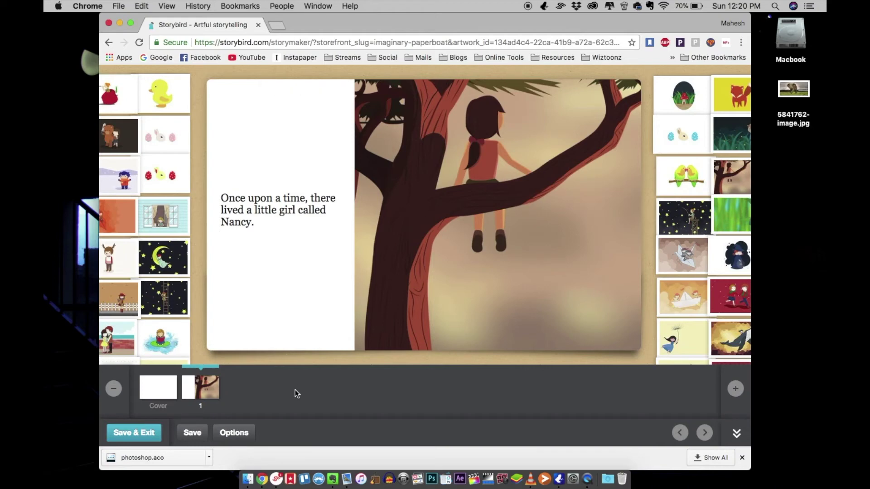
{"action": "left_click_drag", "start_coordinate": [162, 95], "coordinate": [548, 203]}
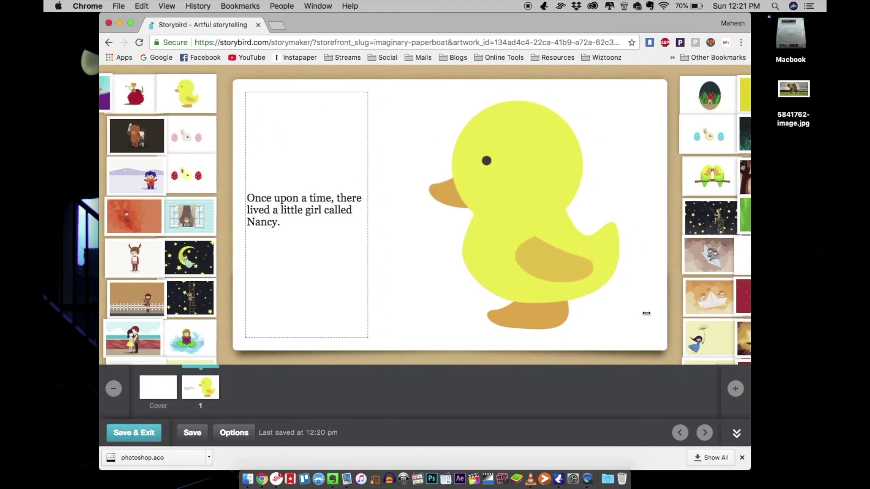
{"action": "left_click_drag", "start_coordinate": [662, 333], "coordinate": [599, 285]}
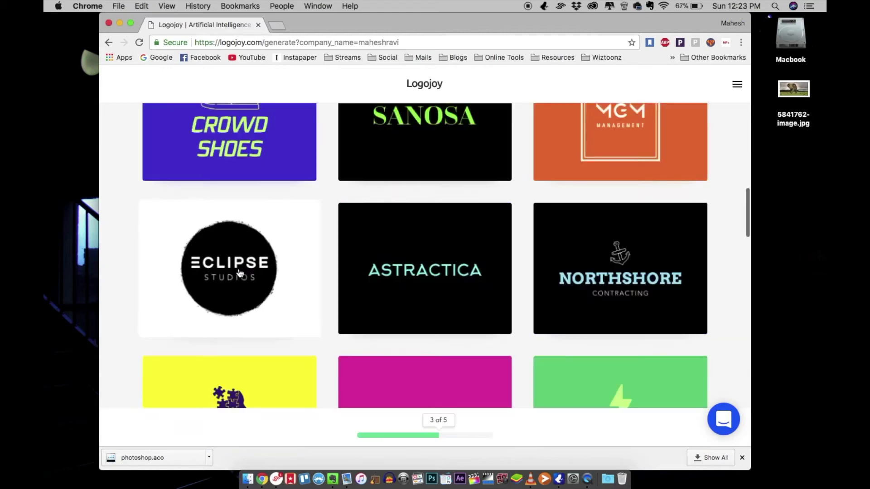
Pick the final inspiration logo and select the Blue and Yellow colour palettes.
{"action": "scroll", "coordinate": [512, 330], "scroll_direction": "down", "scroll_amount": 10}
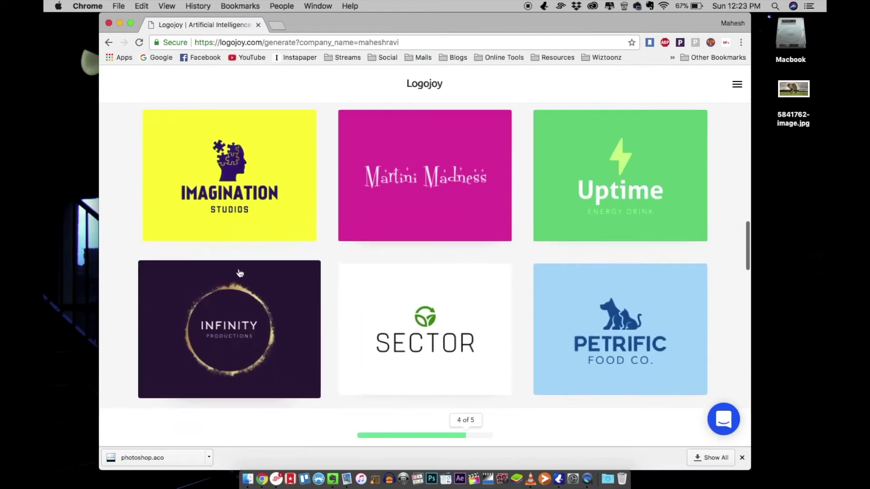
{"action": "left_click", "coordinate": [605, 359]}
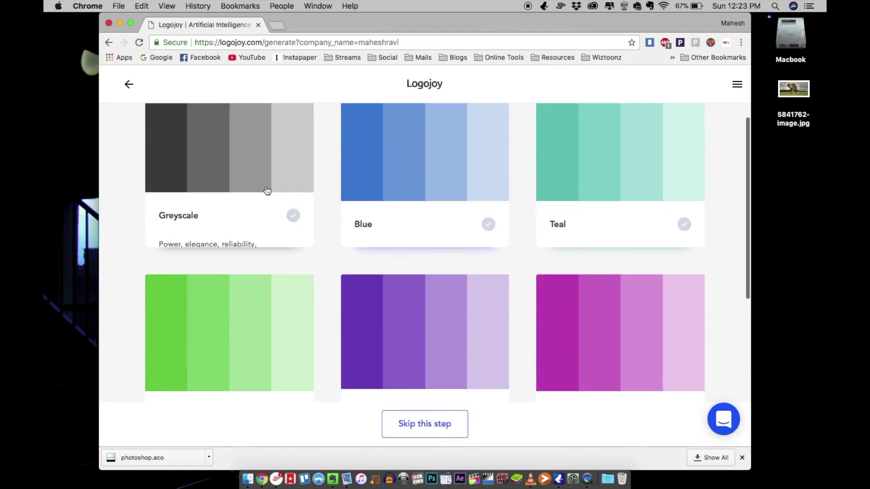
{"action": "left_click", "coordinate": [409, 195]}
{"action": "scroll", "coordinate": [250, 329], "scroll_direction": "down", "scroll_amount": 5}
{"action": "left_click", "coordinate": [451, 434]}
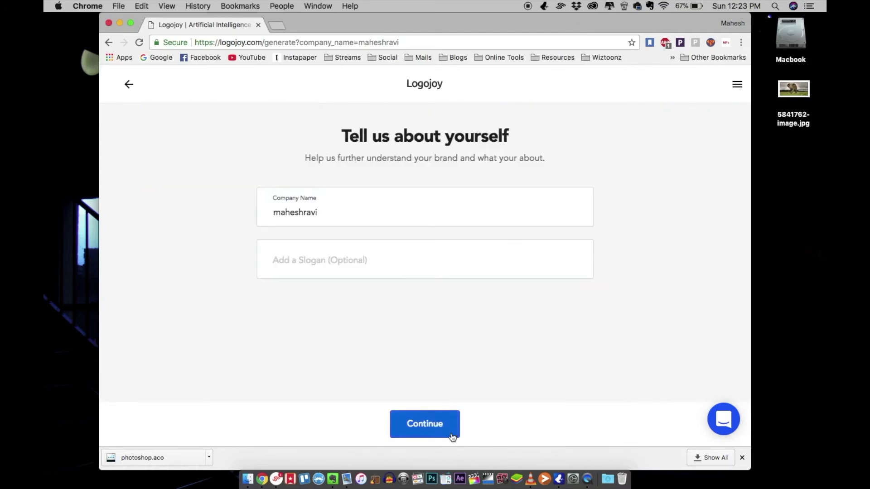
Enter the website address as the slogan and continue to the symbols step.
{"action": "left_click", "coordinate": [349, 265]}
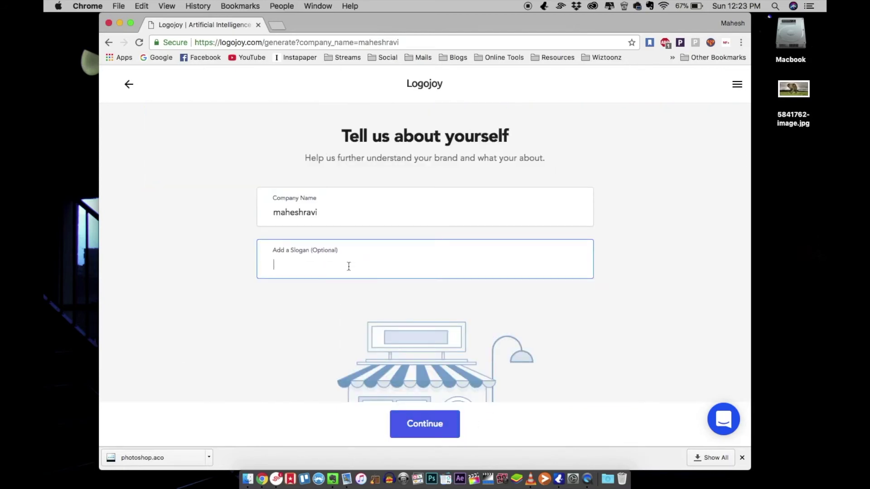
{"action": "type", "text": "www.maheshravi.com"}
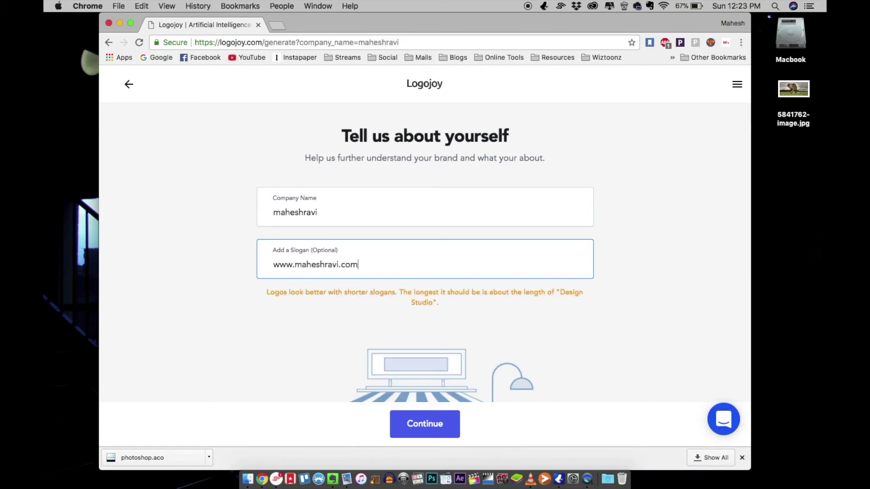
{"action": "scroll", "coordinate": [328, 329], "scroll_direction": "down", "scroll_amount": 2}
{"action": "left_click", "coordinate": [437, 426]}
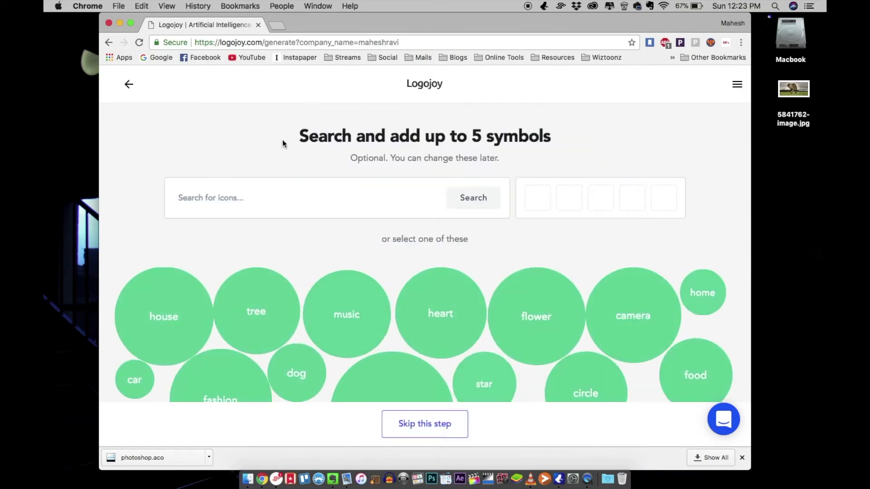
Add a camera icon and a computer monitor icon as the first two symbols.
{"action": "scroll", "coordinate": [458, 195], "scroll_direction": "down", "scroll_amount": 3}
{"action": "left_click", "coordinate": [622, 134]}
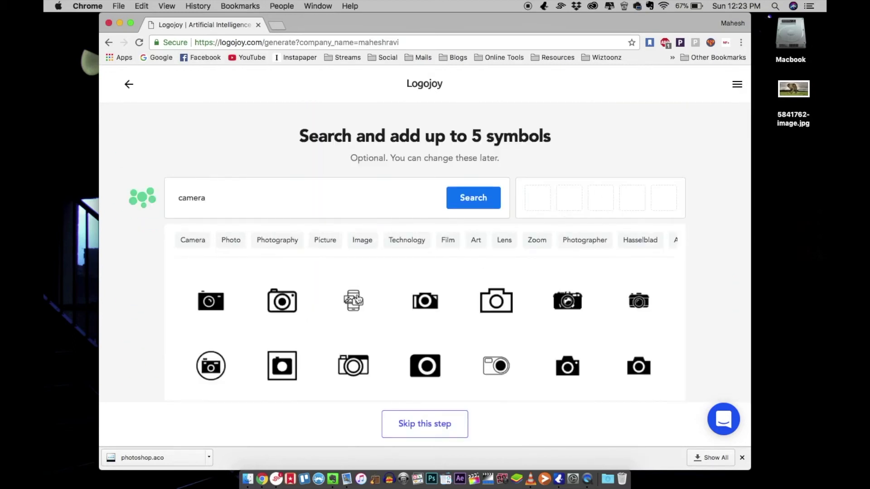
{"action": "scroll", "coordinate": [358, 299], "scroll_direction": "down", "scroll_amount": 1}
{"action": "scroll", "coordinate": [426, 383], "scroll_direction": "up", "scroll_amount": 3}
{"action": "left_click", "coordinate": [492, 376]}
{"action": "scroll", "coordinate": [418, 348], "scroll_direction": "down", "scroll_amount": 5}
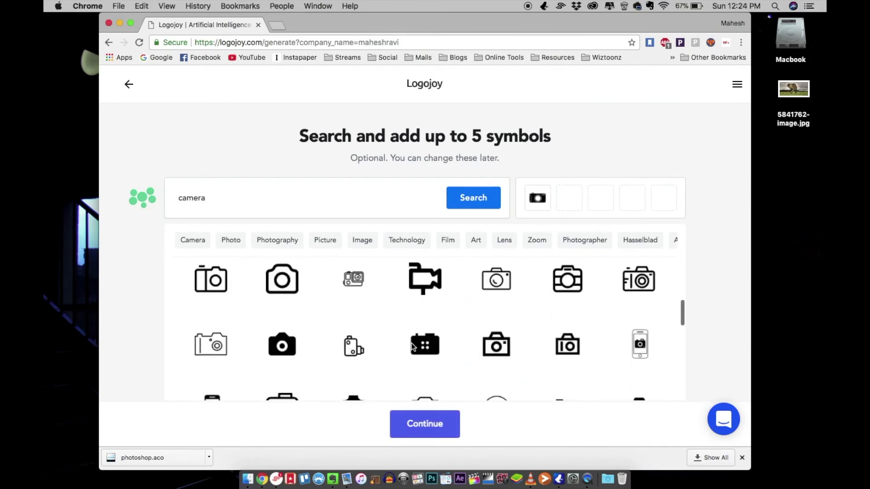
{"action": "left_click", "coordinate": [265, 199]}
{"action": "type", "text": "computer"}
{"action": "key", "text": "Return"}
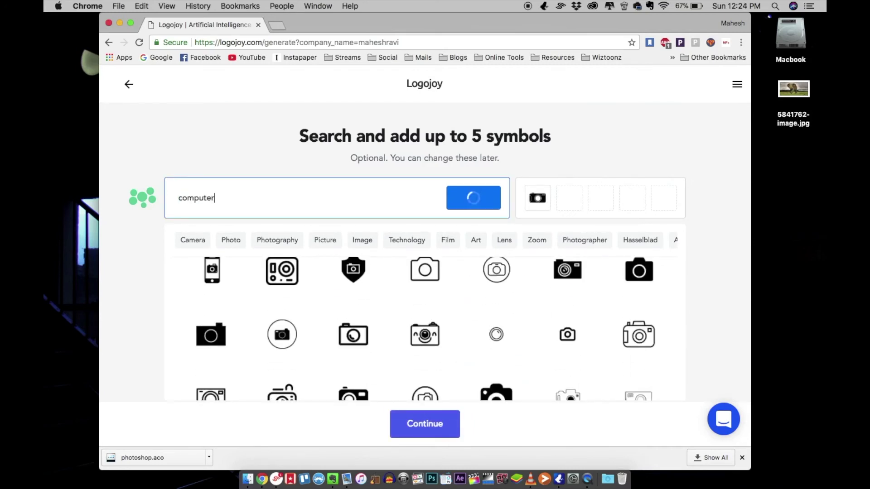
{"action": "left_click", "coordinate": [499, 303]}
Add a pencil icon as the third symbol, search 'design', then generate logo designs.
{"action": "left_click", "coordinate": [374, 207]}
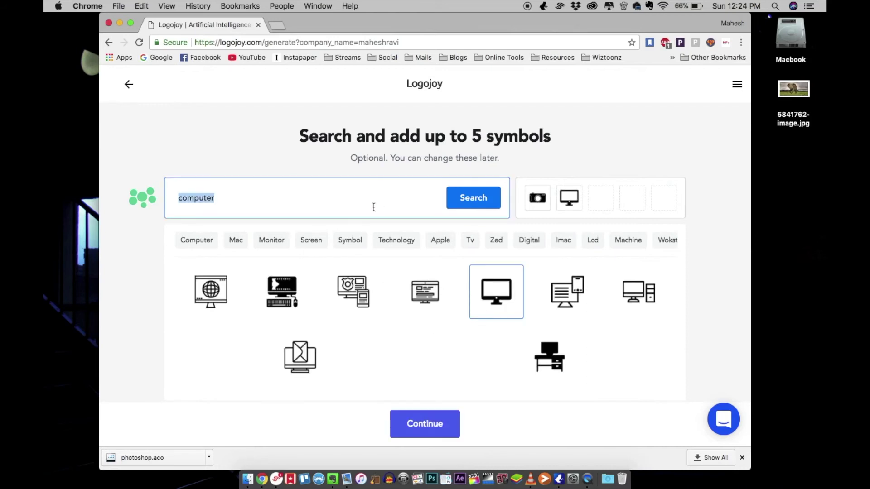
{"action": "type", "text": "pencil"}
{"action": "key", "text": "Return"}
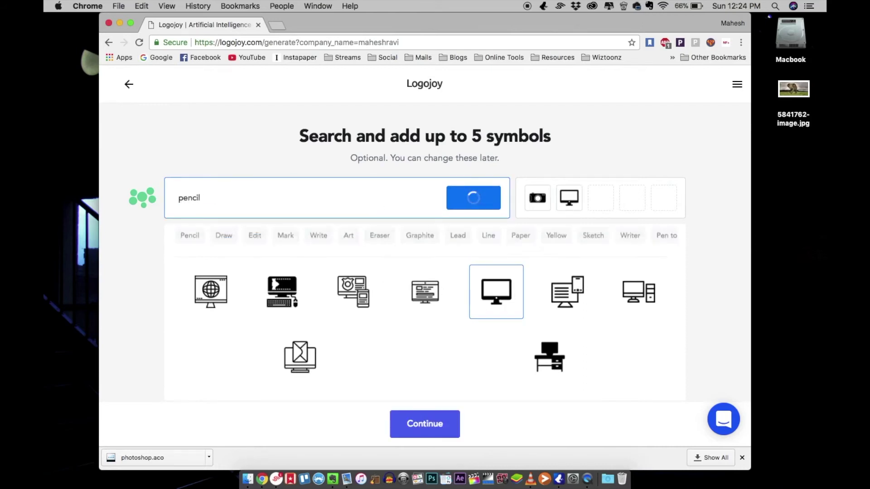
{"action": "left_click", "coordinate": [567, 292]}
{"action": "left_click", "coordinate": [391, 201]}
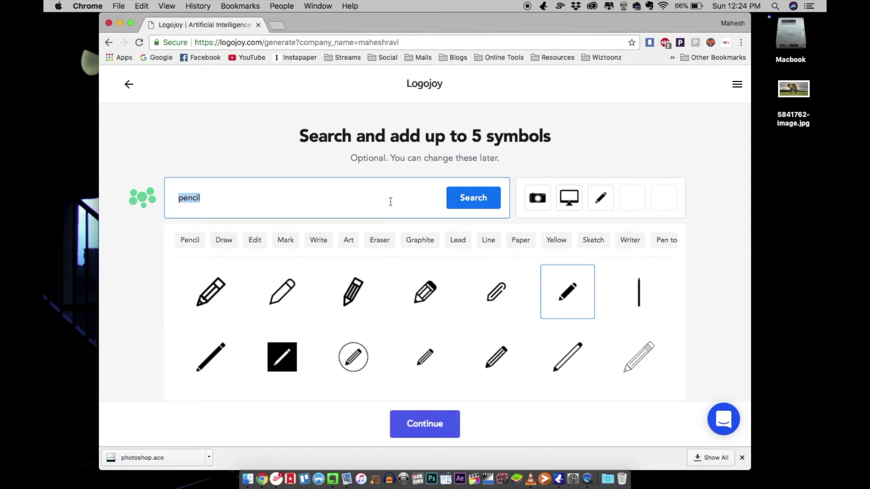
{"action": "type", "text": "design"}
{"action": "key", "text": "Return"}
{"action": "left_click", "coordinate": [437, 425]}
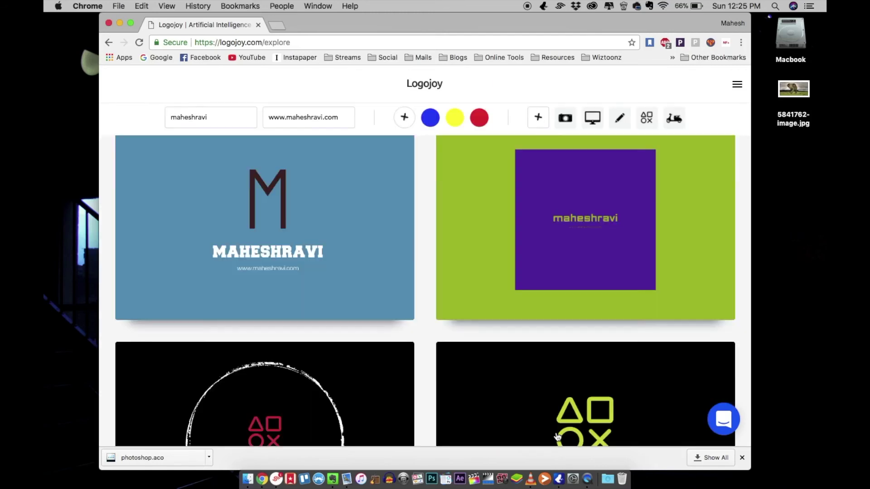
Browse the generated logos and open the black design with the white circle badge.
{"action": "scroll", "coordinate": [420, 285], "scroll_direction": "down", "scroll_amount": 3}
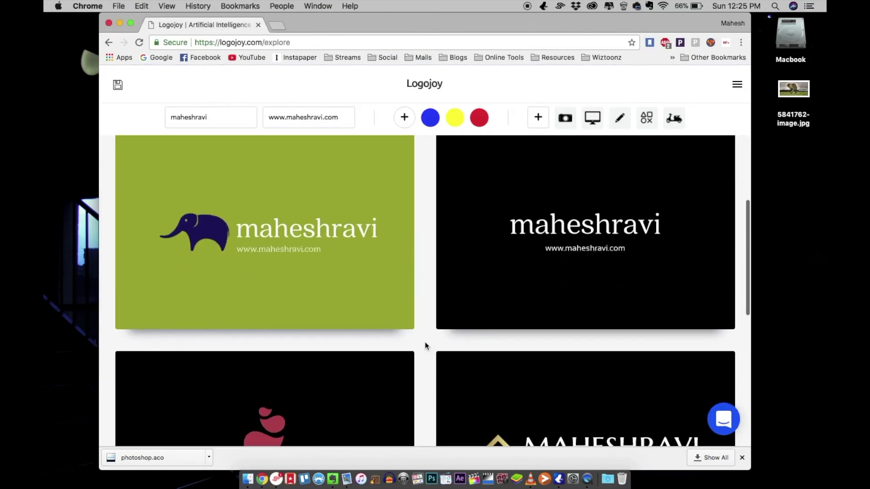
{"action": "scroll", "coordinate": [425, 346], "scroll_direction": "down", "scroll_amount": 10}
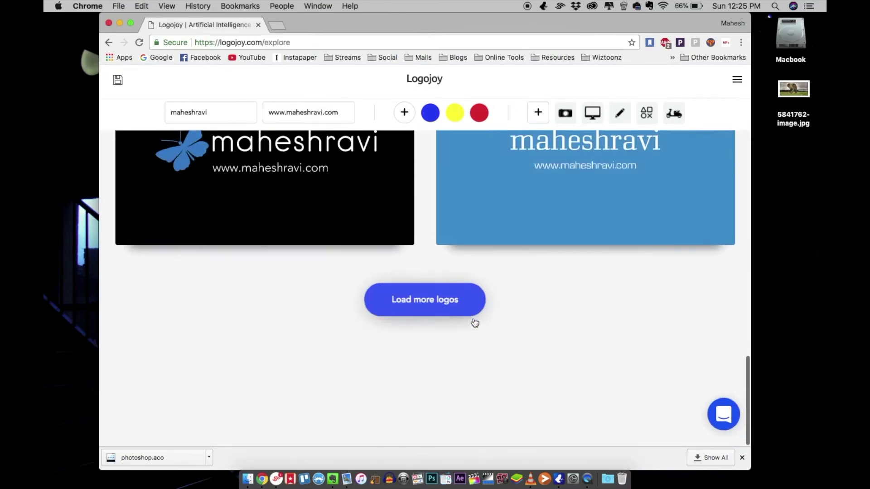
{"action": "scroll", "coordinate": [475, 322], "scroll_direction": "up", "scroll_amount": 8}
{"action": "scroll", "coordinate": [474, 323], "scroll_direction": "up", "scroll_amount": 10}
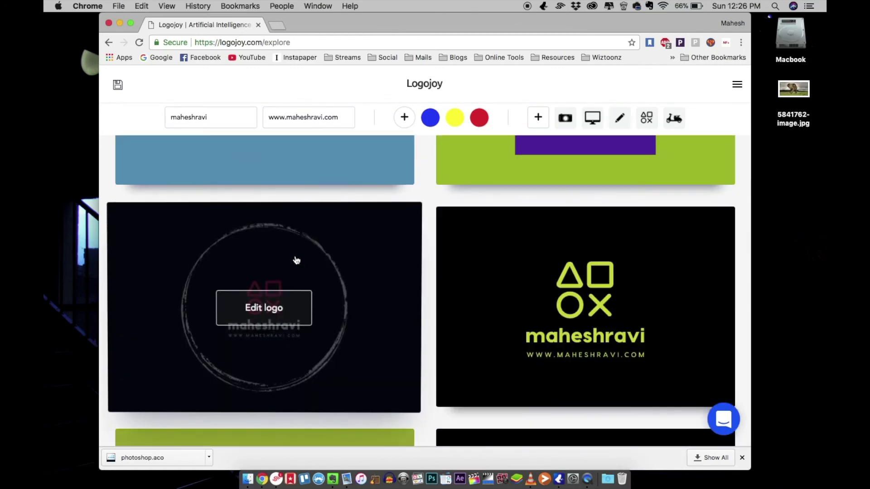
{"action": "left_click", "coordinate": [368, 334]}
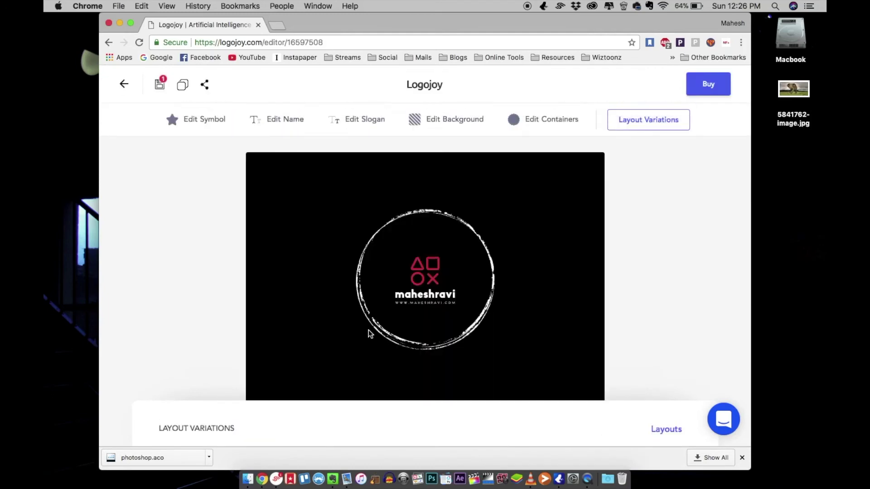
Open the background colour picker and try red, blue and teal shades.
{"action": "left_click", "coordinate": [555, 252]}
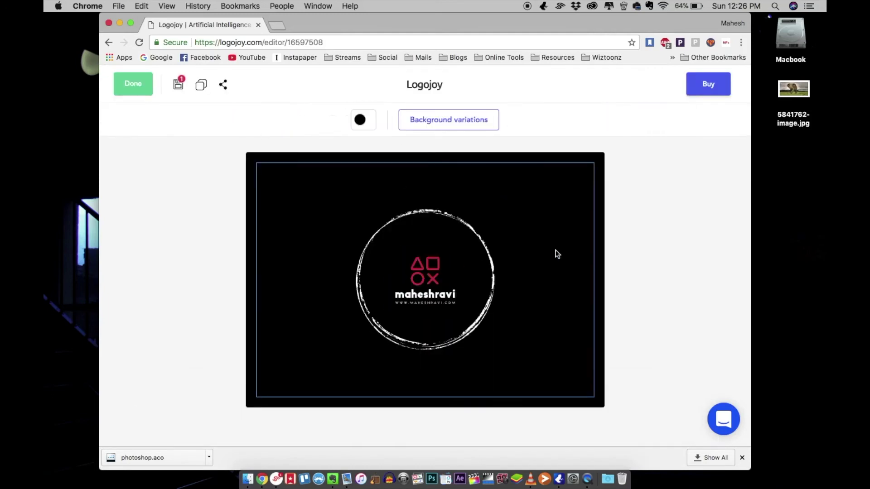
{"action": "left_click", "coordinate": [368, 120]}
{"action": "left_click", "coordinate": [448, 180]}
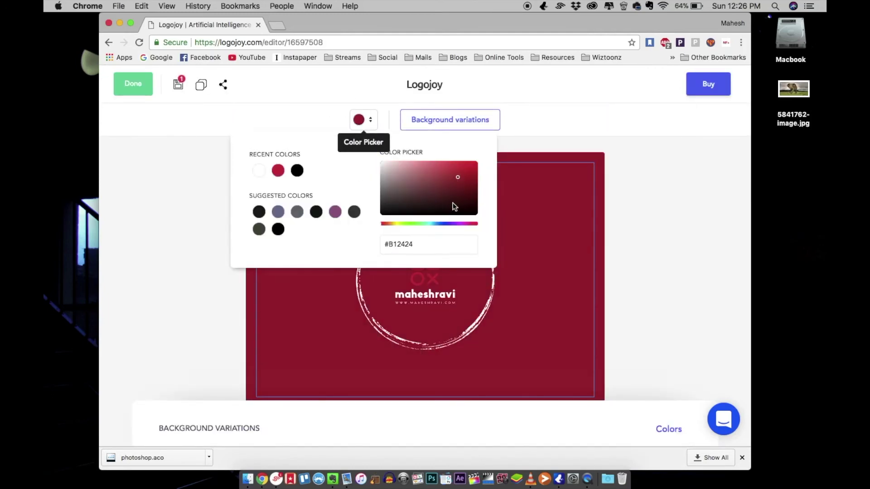
{"action": "left_click", "coordinate": [433, 224]}
{"action": "left_click", "coordinate": [430, 165]}
{"action": "left_click_drag", "start_coordinate": [430, 164], "coordinate": [428, 189]}
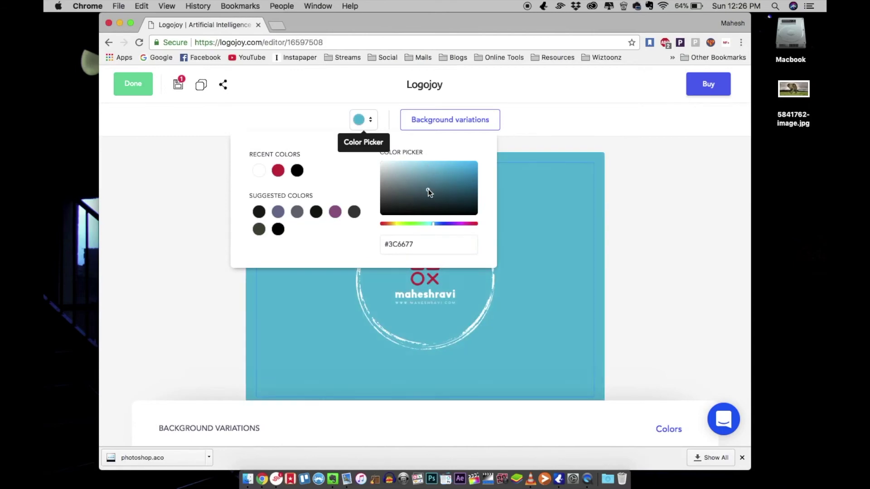
{"action": "left_click", "coordinate": [409, 178]}
Apply the grey suggested swatch as the logo background and close the picker.
{"action": "left_click", "coordinate": [298, 211]}
{"action": "left_click", "coordinate": [589, 222]}
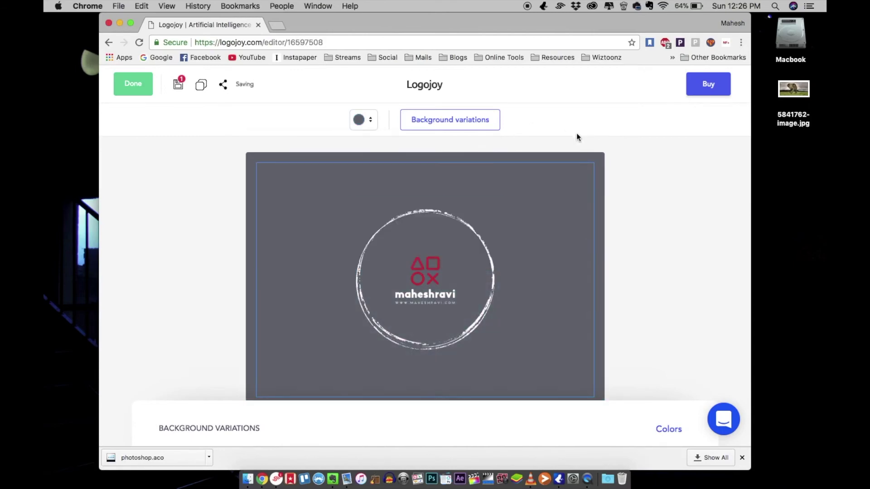
{"action": "scroll", "coordinate": [200, 282], "scroll_direction": "down", "scroll_amount": 10}
{"action": "scroll", "coordinate": [198, 286], "scroll_direction": "up", "scroll_amount": 5}
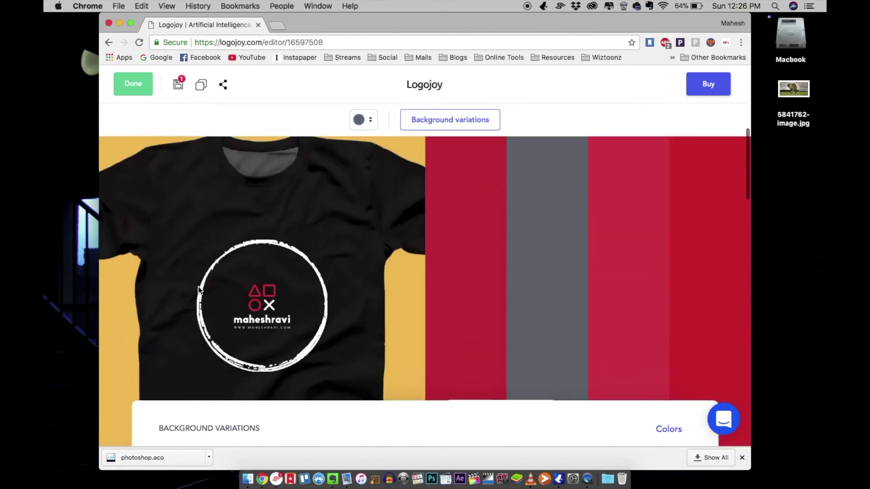
{"action": "scroll", "coordinate": [311, 342], "scroll_direction": "down", "scroll_amount": 3}
{"action": "scroll", "coordinate": [311, 342], "scroll_direction": "down", "scroll_amount": 10}
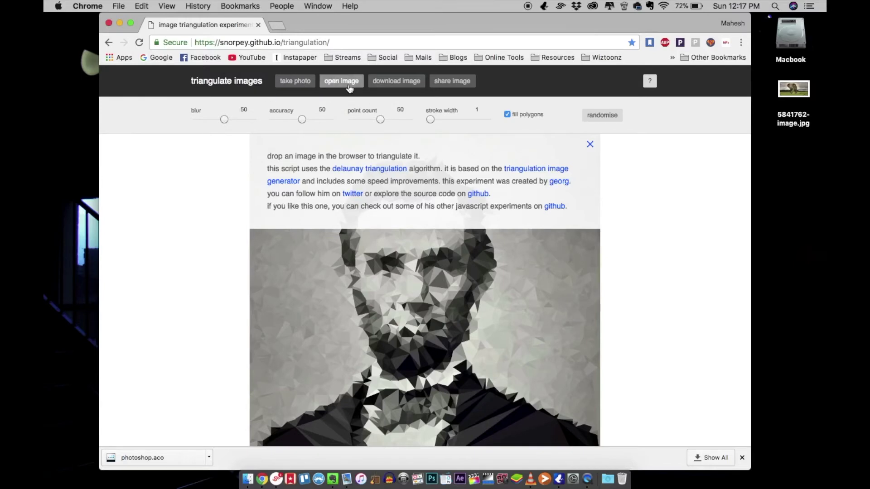
Triangulate the 5841762-image.jpg elephant photo with accuracy 70 and blur 7.
{"action": "left_click", "coordinate": [349, 86]}
{"action": "double_click", "coordinate": [293, 89]}
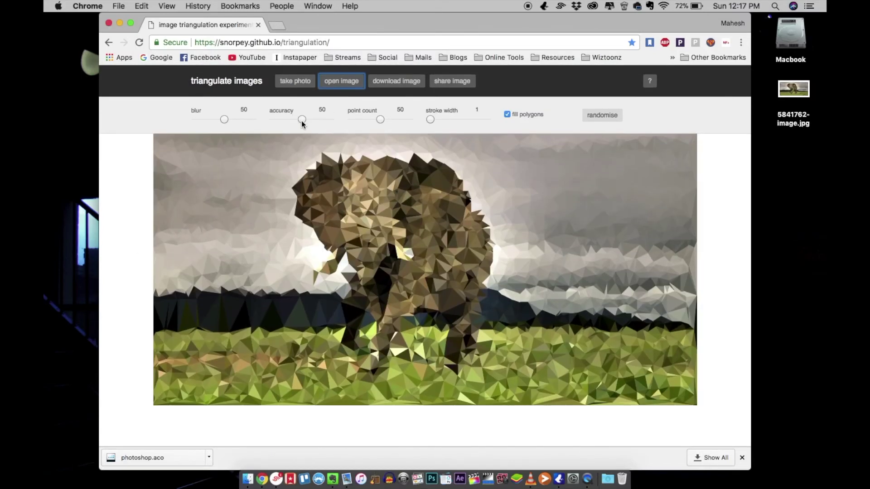
{"action": "left_click", "coordinate": [286, 120]}
{"action": "left_click_drag", "start_coordinate": [285, 121], "coordinate": [314, 123]}
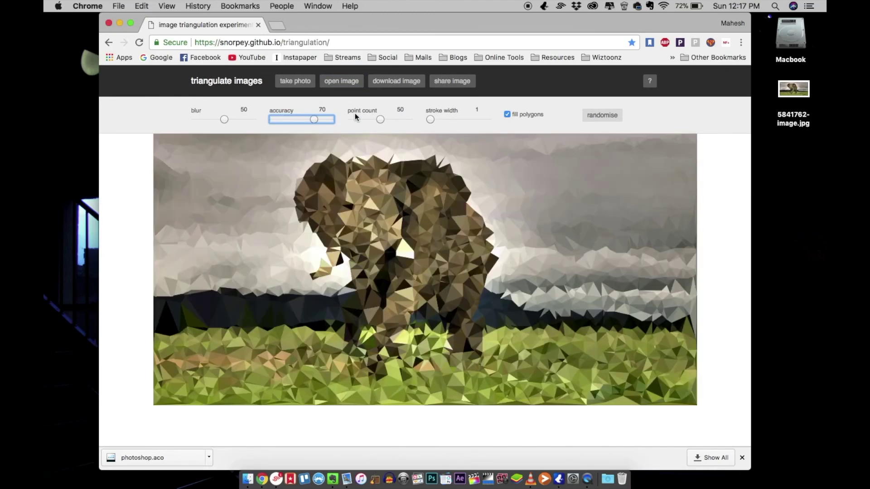
{"action": "mouse_move", "coordinate": [224, 118]}
{"action": "left_mouse_down"}
{"action": "mouse_move", "coordinate": [199, 115]}
{"action": "mouse_move", "coordinate": [233, 117]}
{"action": "left_mouse_up"}
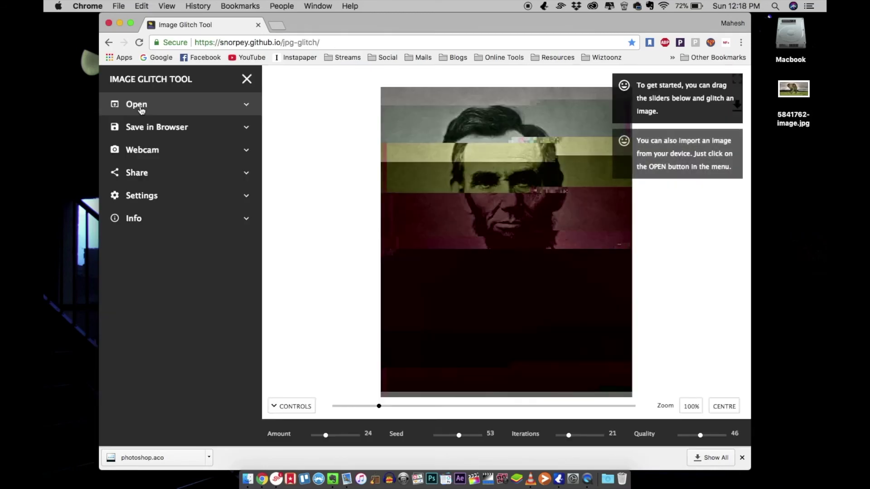
{"action": "left_click", "coordinate": [142, 109]}
{"action": "left_click", "coordinate": [140, 144]}
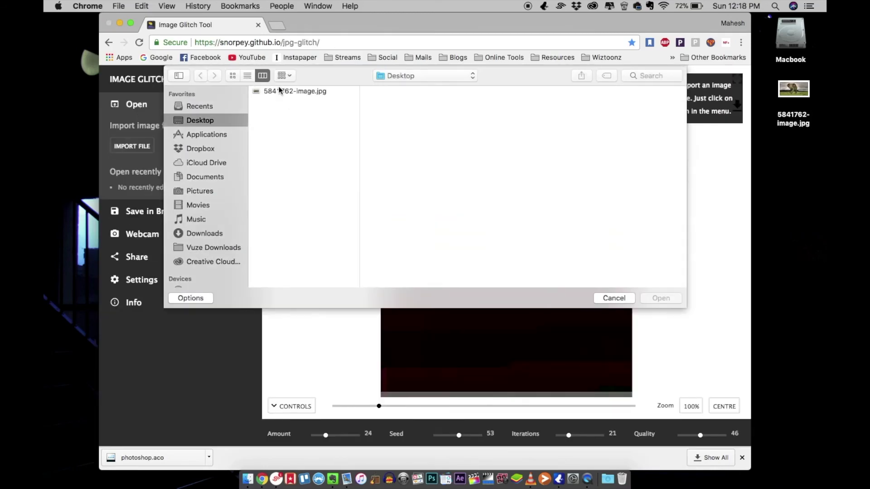
Load 5841762-image.jpg from the Desktop into the Glitch Tool and adjust the canvas zoom.
{"action": "left_click", "coordinate": [290, 94]}
{"action": "double_click", "coordinate": [290, 92]}
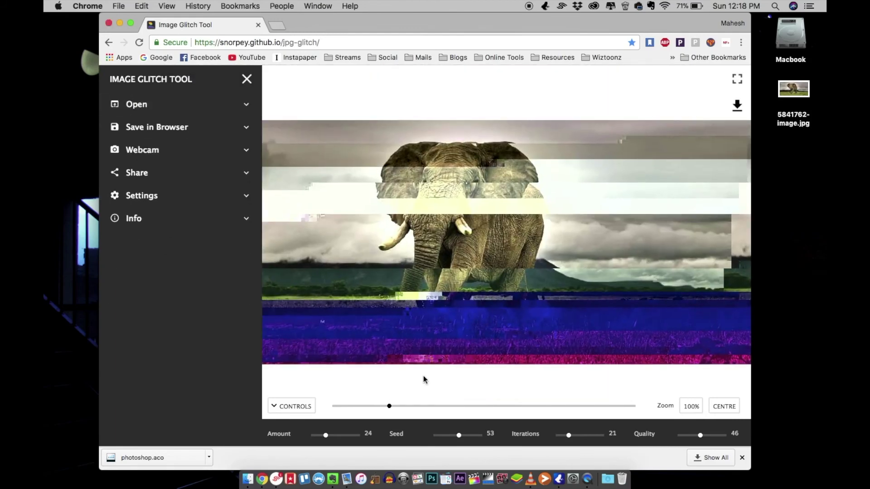
{"action": "mouse_move", "coordinate": [389, 406]}
{"action": "left_mouse_down"}
{"action": "mouse_move", "coordinate": [421, 407]}
{"action": "mouse_move", "coordinate": [374, 406]}
{"action": "left_mouse_up"}
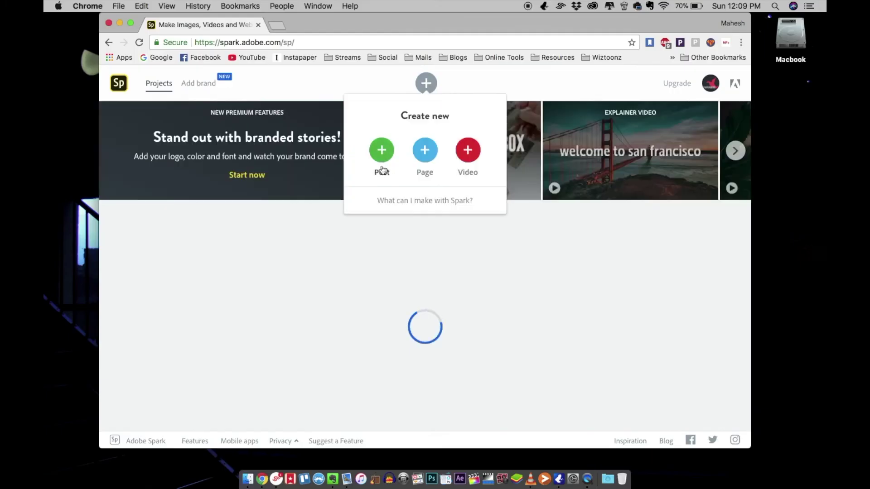
Preview a craft template, then leave its editor and return to the projects page.
{"action": "left_click", "coordinate": [381, 149]}
{"action": "left_click", "coordinate": [727, 347]}
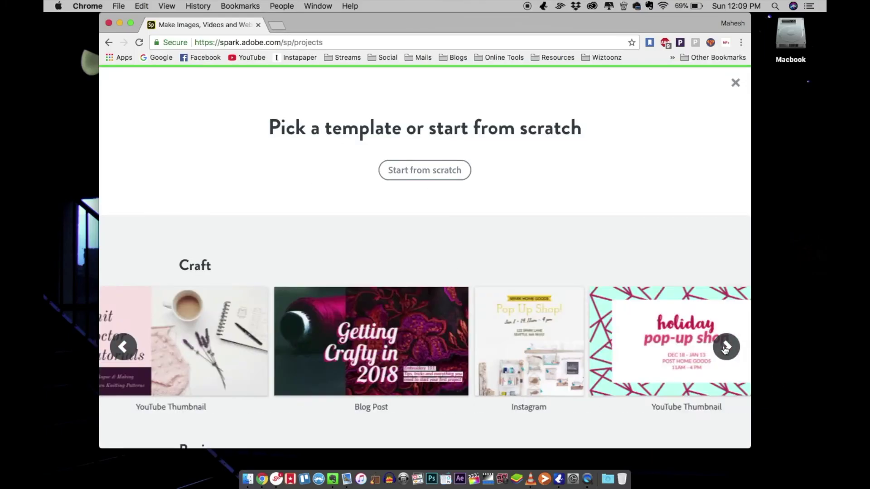
{"action": "left_click", "coordinate": [326, 344]}
{"action": "left_click", "coordinate": [109, 42]}
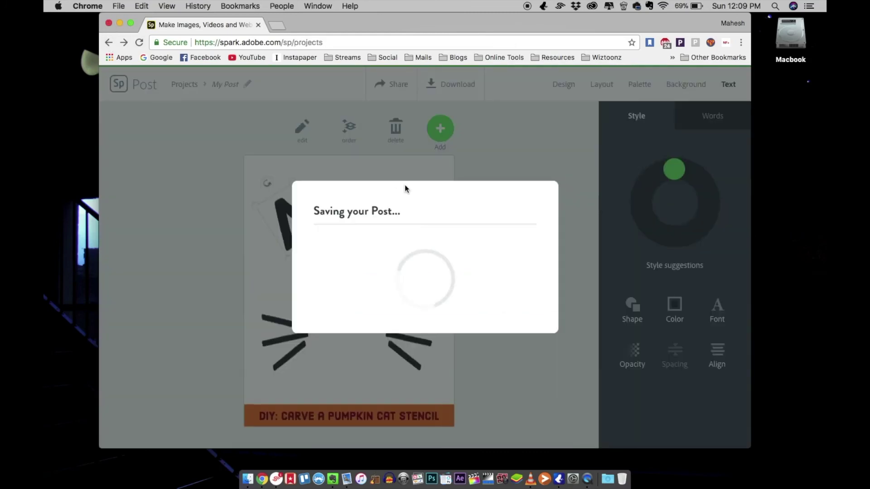
{"action": "left_click", "coordinate": [108, 42]}
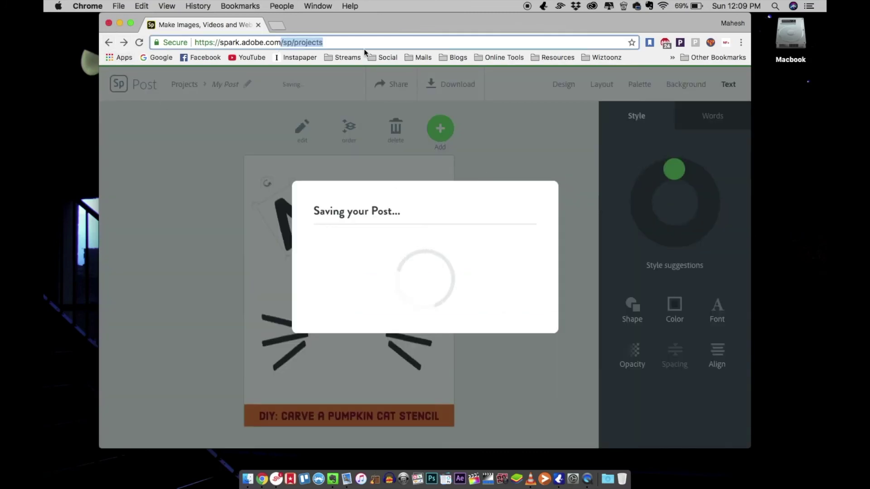
{"action": "left_click", "coordinate": [528, 174]}
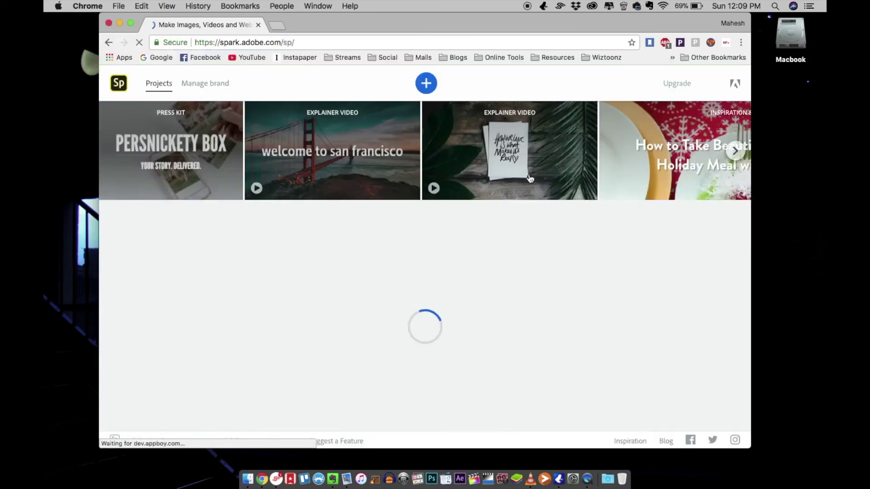
Start a Poster-sized post from scratch with the message 'Create your graphics easily'.
{"action": "left_click", "coordinate": [425, 82]}
{"action": "left_click", "coordinate": [381, 148]}
{"action": "left_click", "coordinate": [423, 172]}
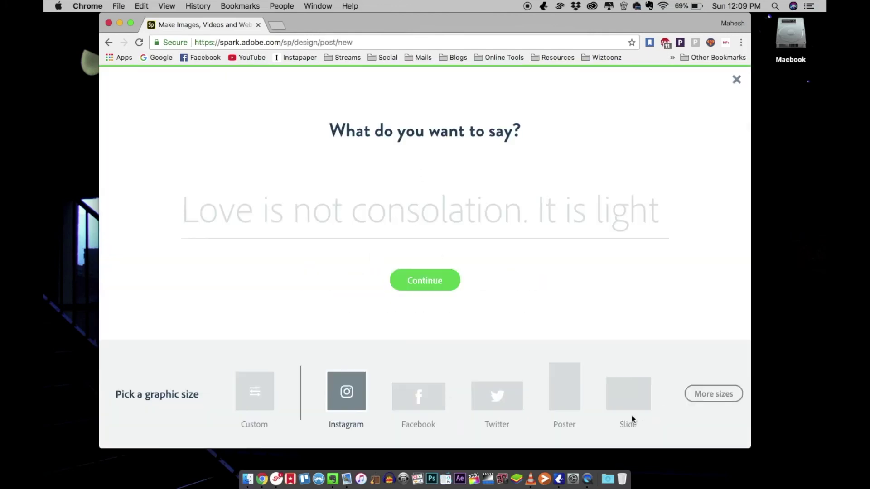
{"action": "left_click", "coordinate": [418, 398]}
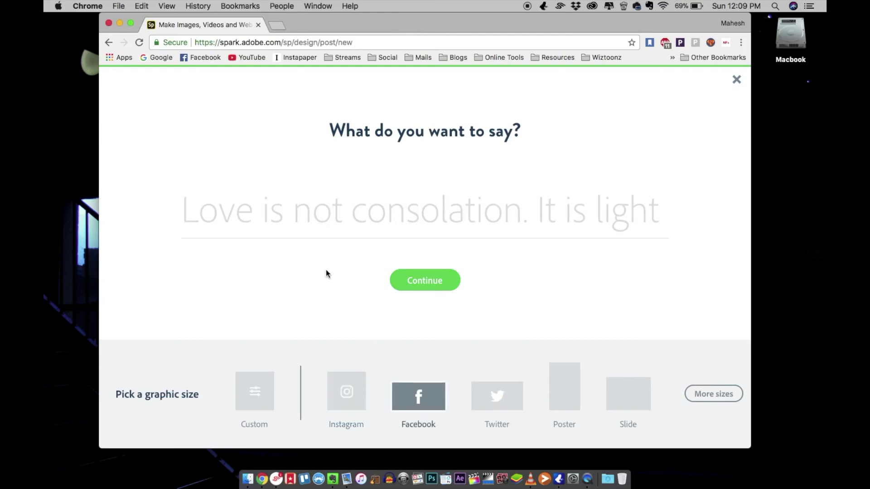
{"action": "left_click", "coordinate": [573, 408]}
{"action": "left_click", "coordinate": [385, 212]}
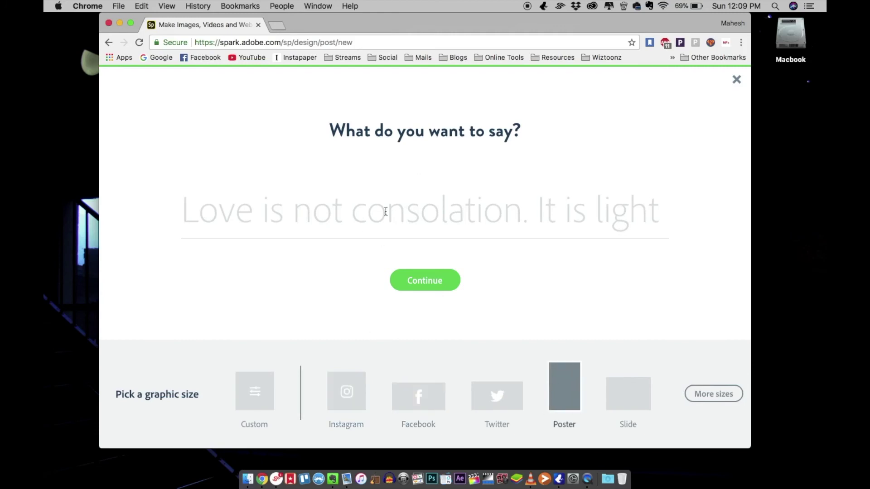
{"action": "type", "text": "Eas"}
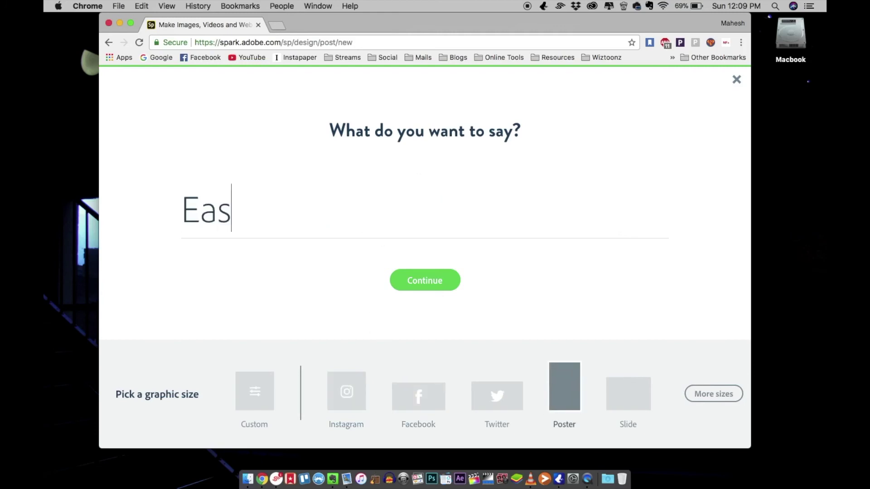
{"action": "type", "text": "graphics easily"}
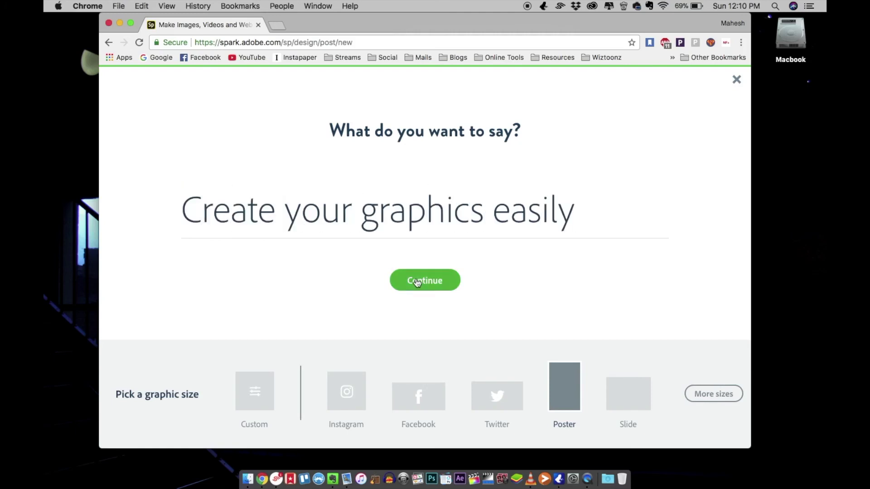
{"action": "left_click", "coordinate": [421, 280]}
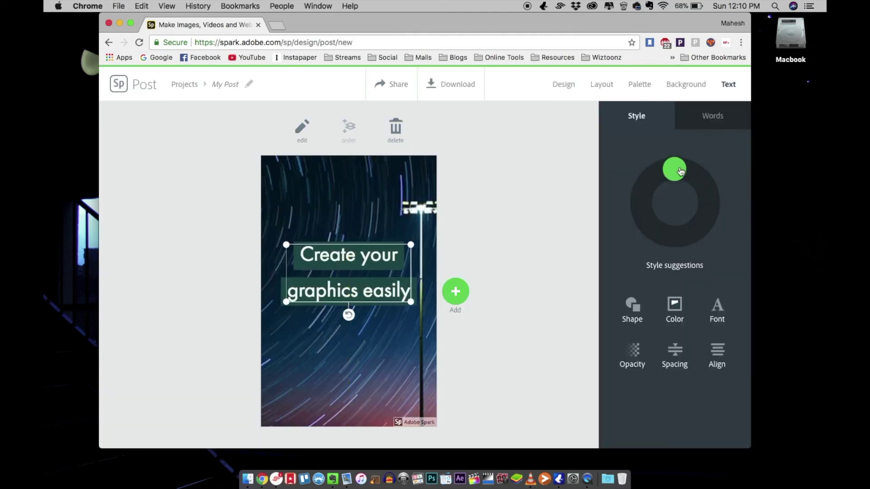
Choose a text style suggestion and place a circle shape behind the text.
{"action": "left_click_drag", "start_coordinate": [680, 170], "coordinate": [658, 183]}
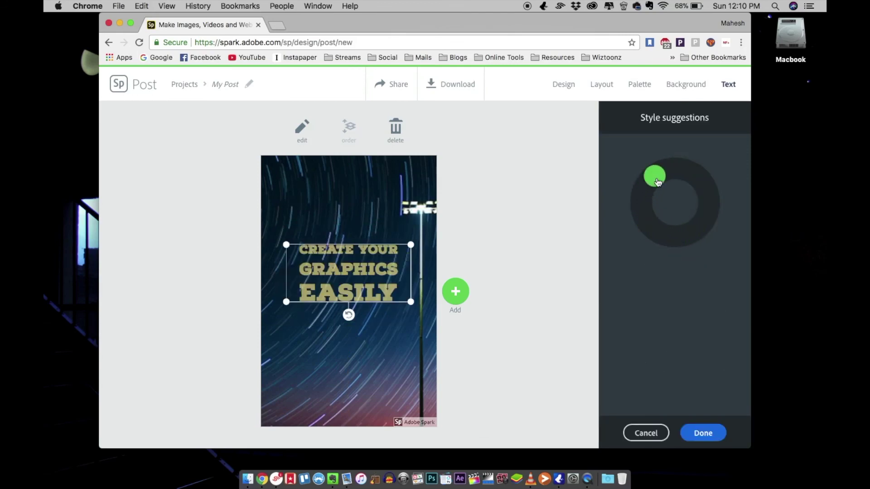
{"action": "left_click", "coordinate": [708, 432]}
{"action": "left_click", "coordinate": [633, 313]}
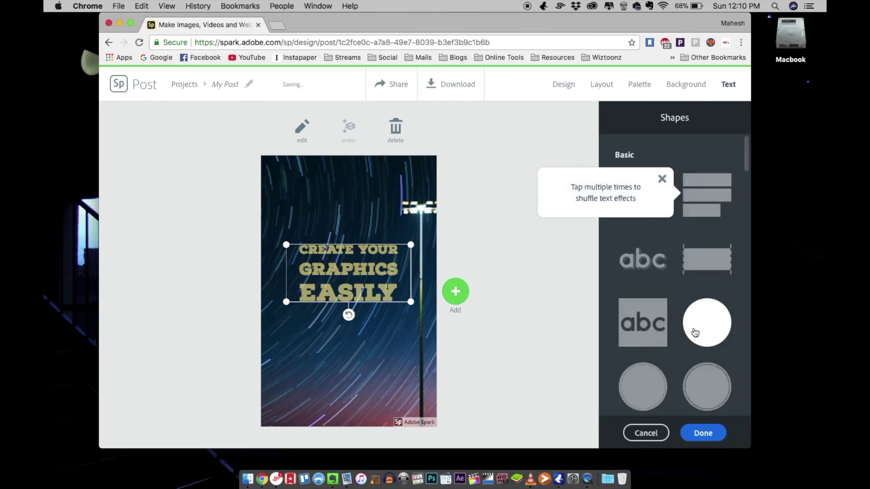
{"action": "scroll", "coordinate": [700, 266], "scroll_direction": "down", "scroll_amount": 3}
{"action": "scroll", "coordinate": [702, 272], "scroll_direction": "up", "scroll_amount": 2}
{"action": "left_click", "coordinate": [702, 223]}
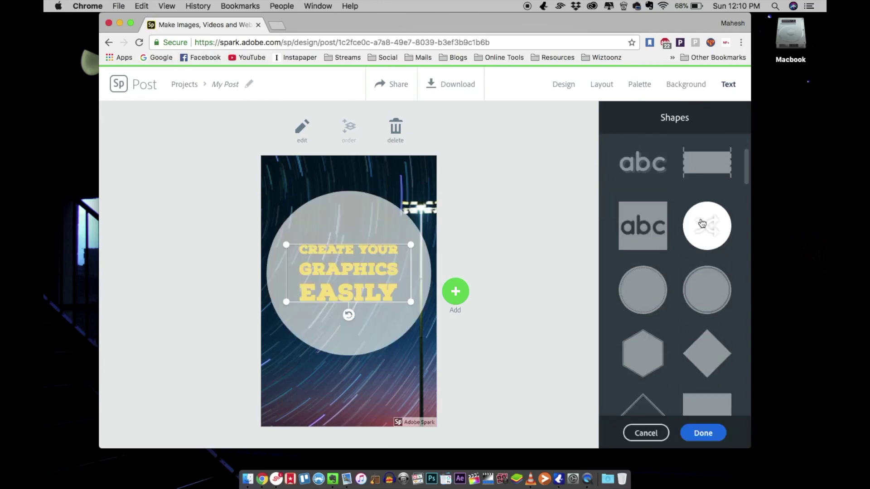
Narrow the text to four lines and pick the yellow dotted circle badge style.
{"action": "left_click_drag", "start_coordinate": [410, 302], "coordinate": [358, 343]}
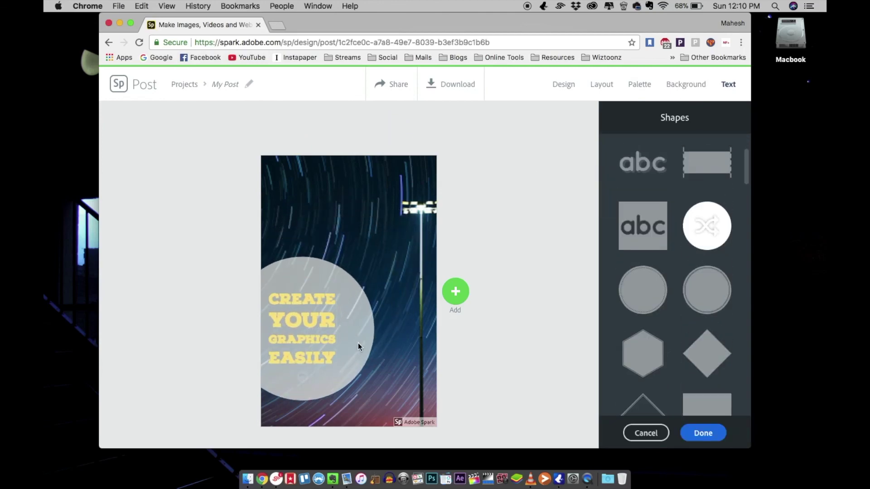
{"action": "left_click", "coordinate": [703, 434]}
{"action": "left_click_drag", "start_coordinate": [671, 179], "coordinate": [708, 193]}
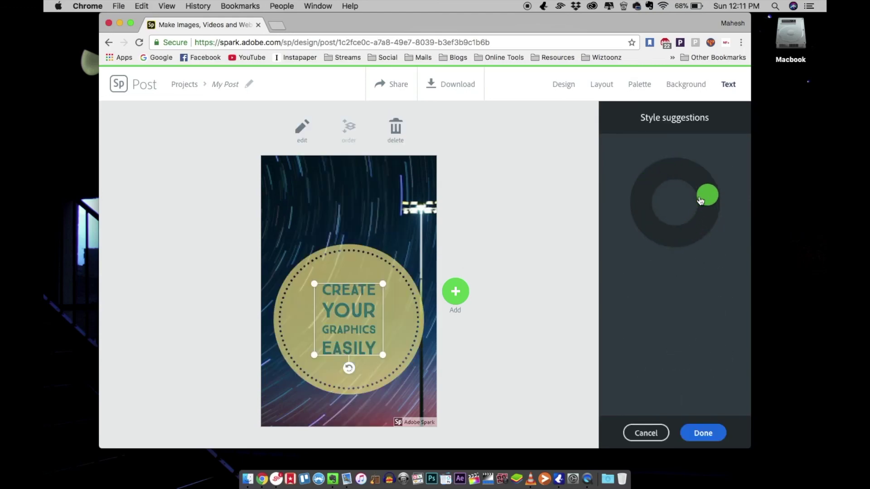
{"action": "left_click", "coordinate": [712, 254]}
Replace the poster's photo background with a solid blue colour.
{"action": "left_click", "coordinate": [713, 115]}
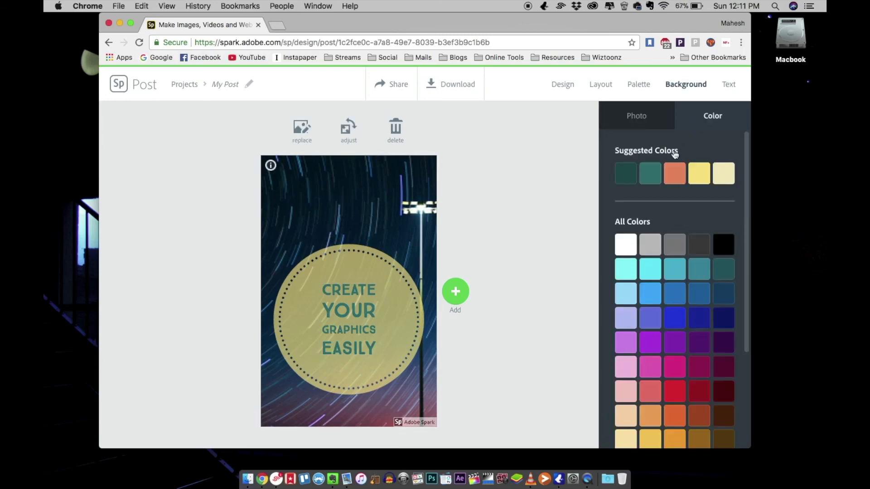
{"action": "left_click", "coordinate": [700, 179]}
{"action": "left_click", "coordinate": [518, 291]}
{"action": "left_click", "coordinate": [675, 345]}
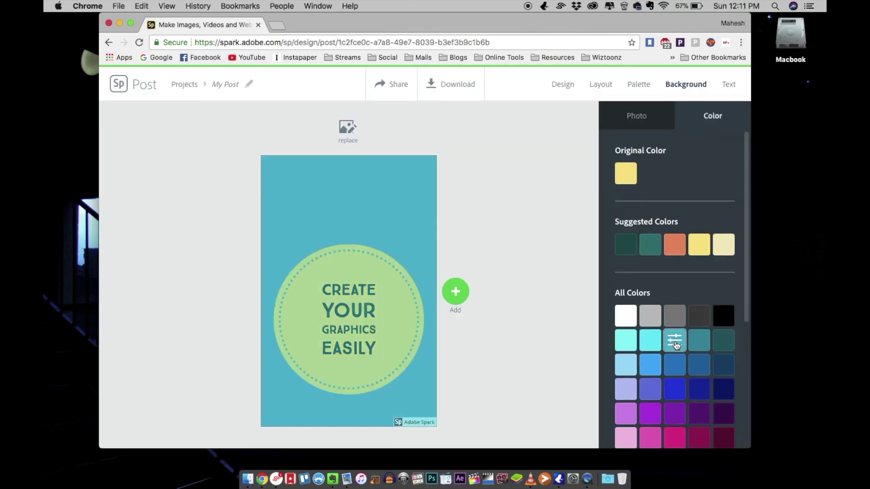
{"action": "scroll", "coordinate": [645, 361], "scroll_direction": "down", "scroll_amount": 3}
{"action": "left_click", "coordinate": [674, 252]}
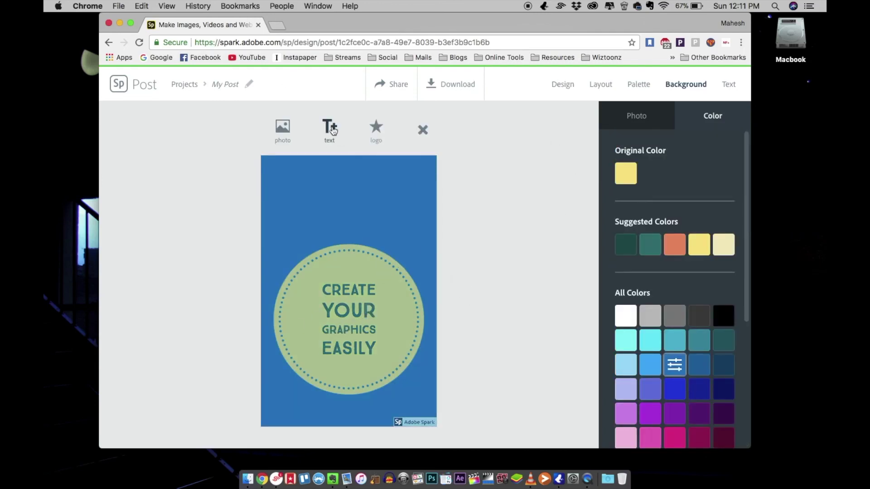
Add the text 'with adobe spark', shrink its box and move it toward the poster's bottom.
{"action": "left_click", "coordinate": [330, 127]}
{"action": "type", "text": "with adobe spark"}
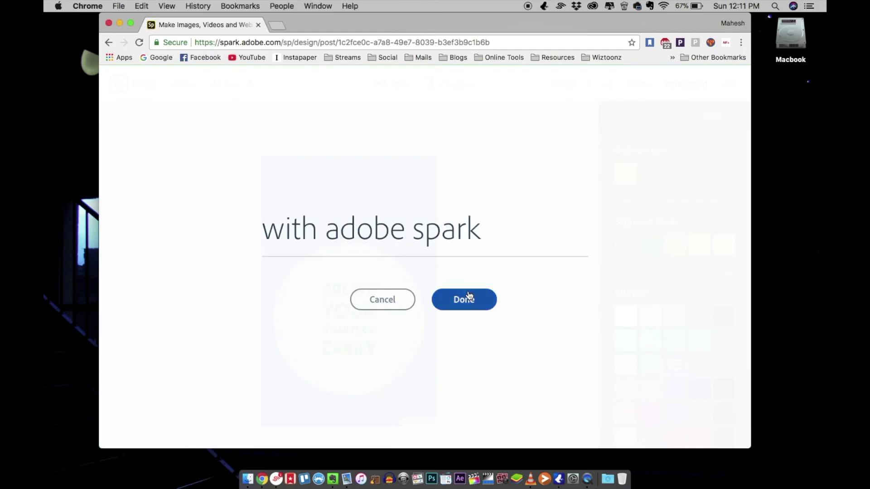
{"action": "left_click", "coordinate": [464, 299]}
{"action": "left_click", "coordinate": [632, 313]}
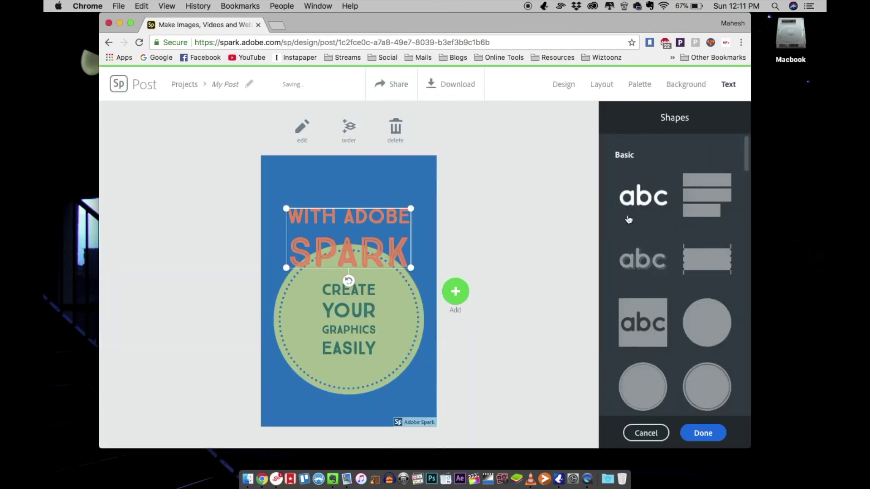
{"action": "left_click_drag", "start_coordinate": [411, 209], "coordinate": [411, 243]}
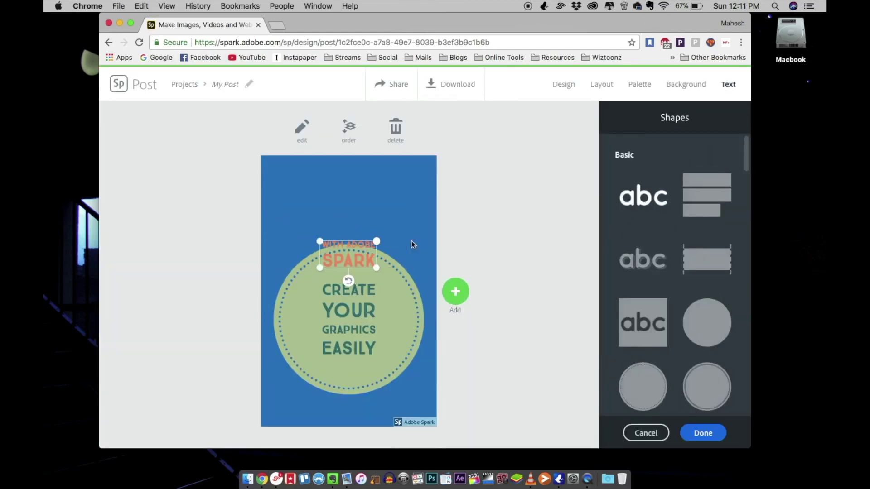
{"action": "left_click_drag", "start_coordinate": [353, 256], "coordinate": [361, 405]}
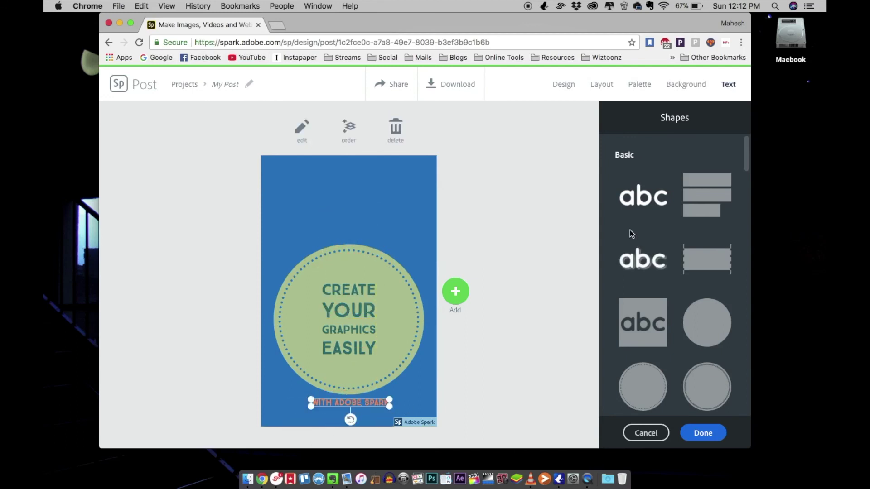
Put an orange banner behind the text and place it just beneath the raised circle badge.
{"action": "left_click", "coordinate": [707, 259]}
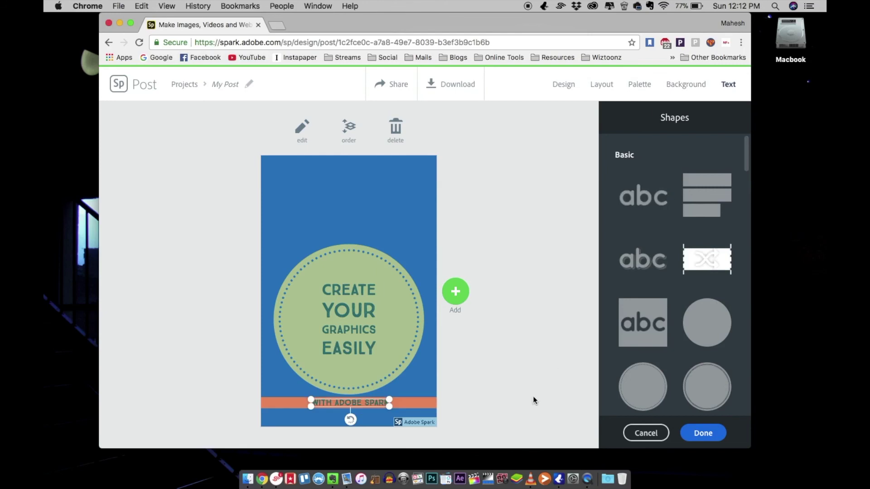
{"action": "left_click_drag", "start_coordinate": [392, 308], "coordinate": [367, 266]}
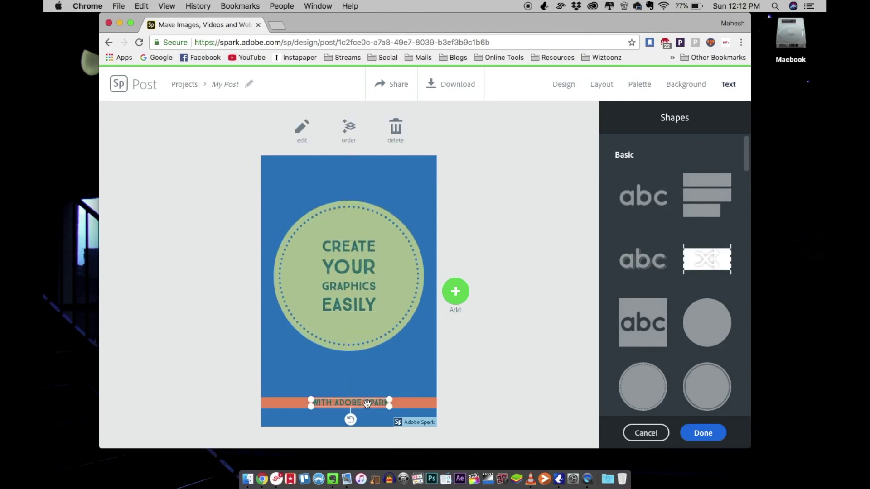
{"action": "left_click_drag", "start_coordinate": [367, 404], "coordinate": [367, 376]}
{"action": "left_click", "coordinate": [591, 249]}
Show the poster's colour palette choices, including the original palette and decorative sets.
{"action": "left_click", "coordinate": [572, 86]}
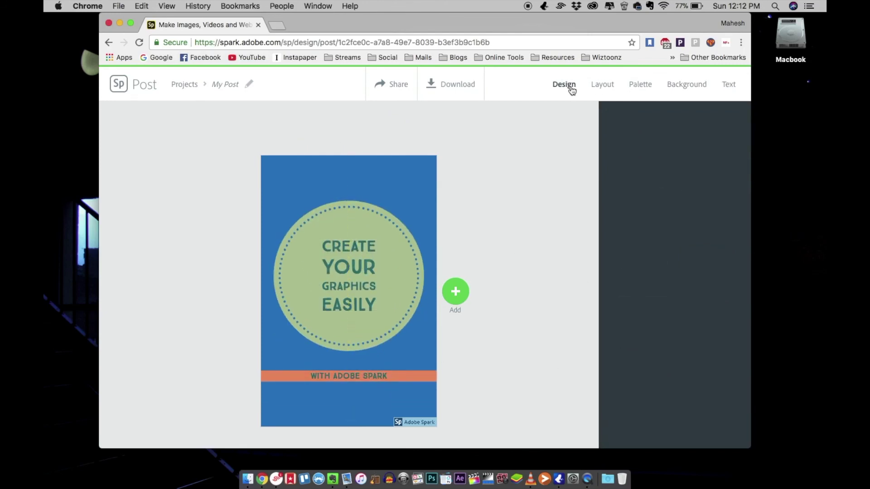
{"action": "left_click", "coordinate": [639, 84]}
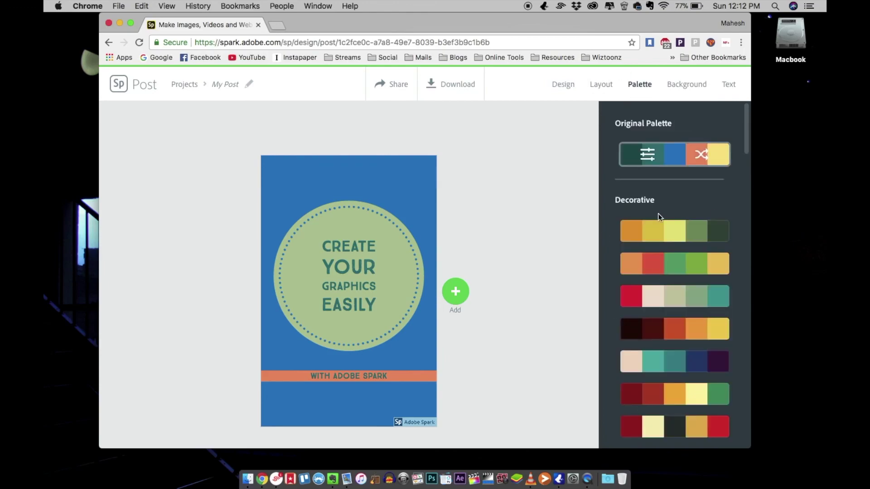